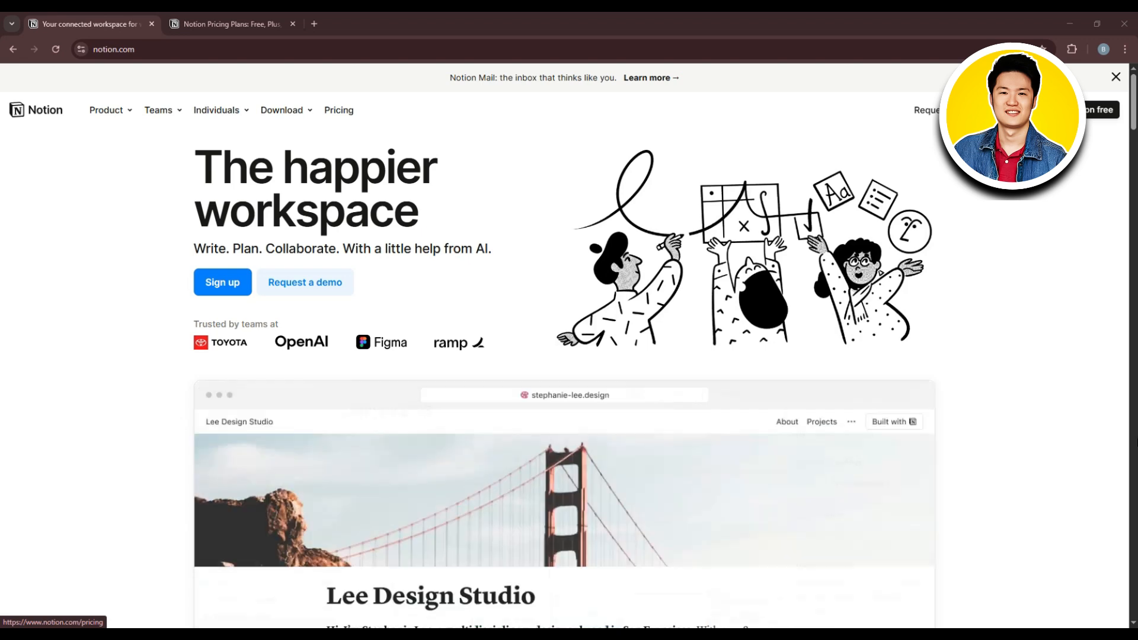
# - Review the Free, Plus, Business and Enterprise plans on the Notion pricing page
pyautogui.moveTo(113, 116)
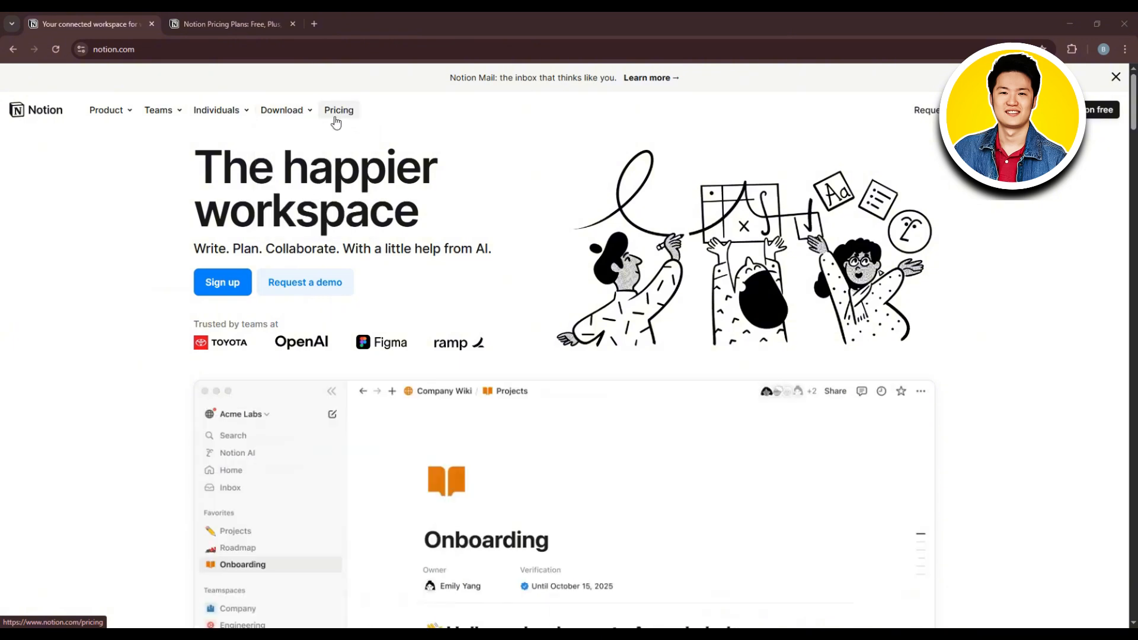
pyautogui.click(237, 29)
pyautogui.scroll(-3, 711, 373)
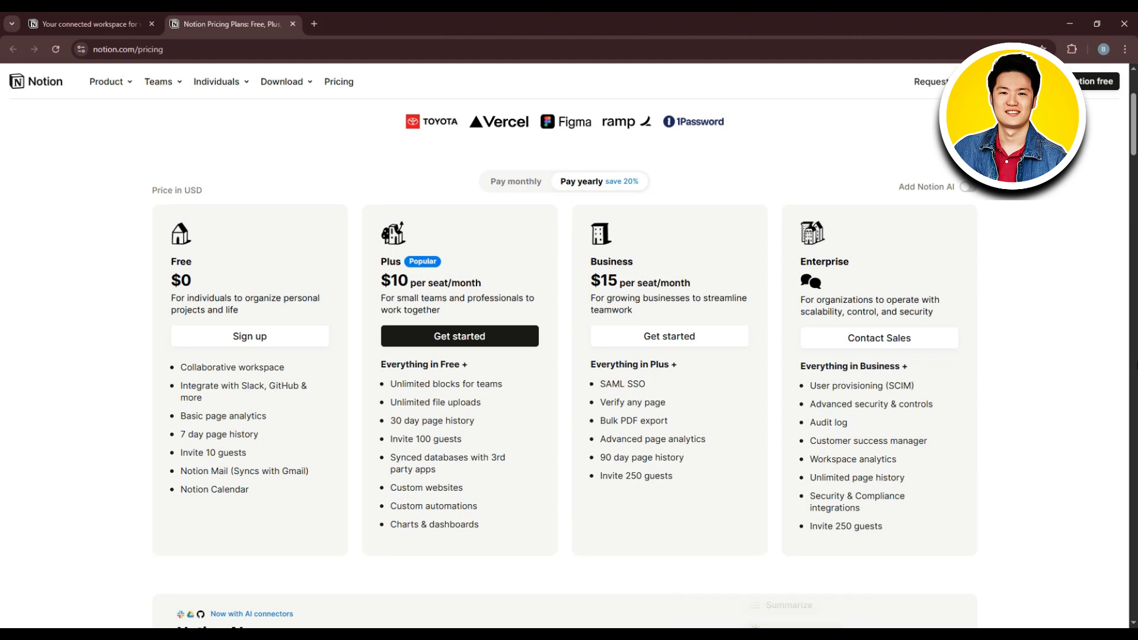
pyautogui.scroll(3, 565, 355)
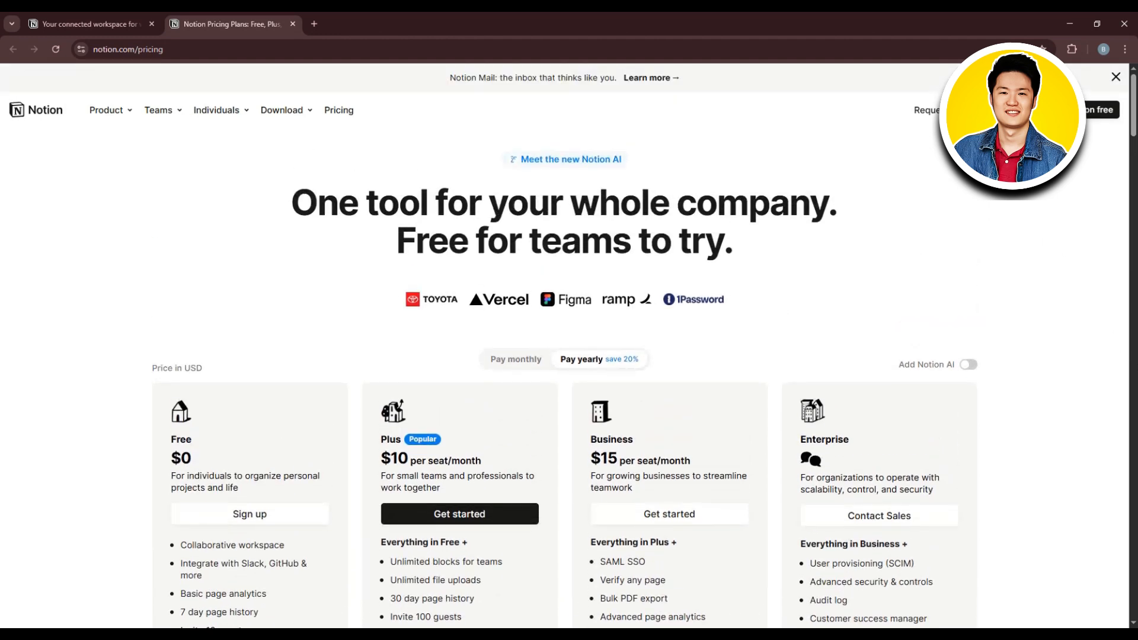
# - Enter the Notion workspace and create a new private page titled "Project Management"
pyautogui.click(1015, 110)
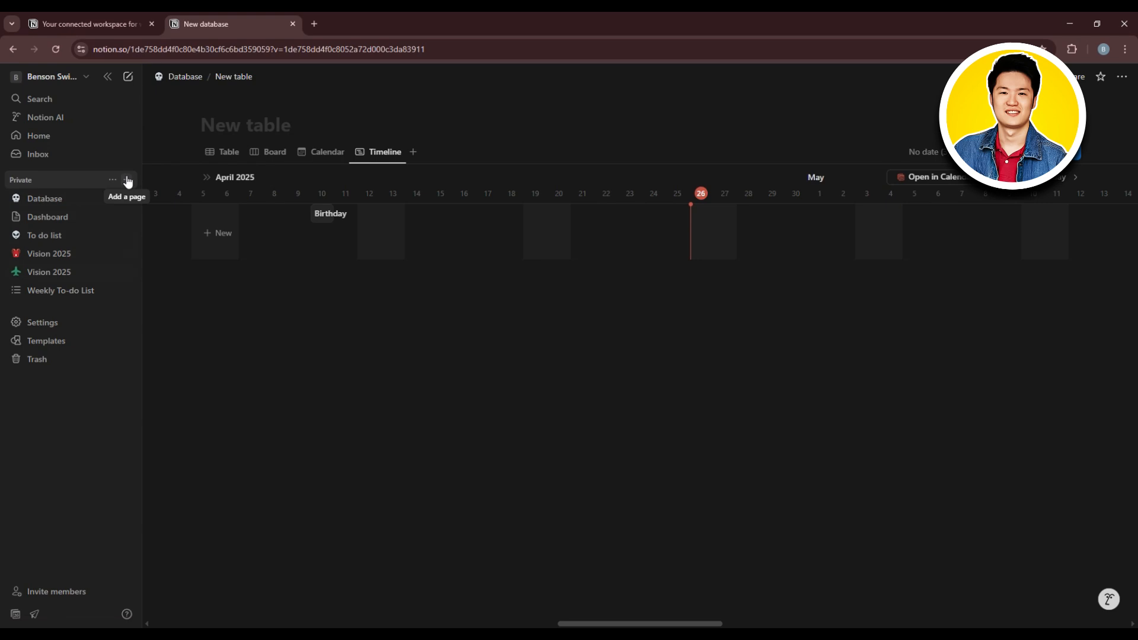
pyautogui.click(127, 181)
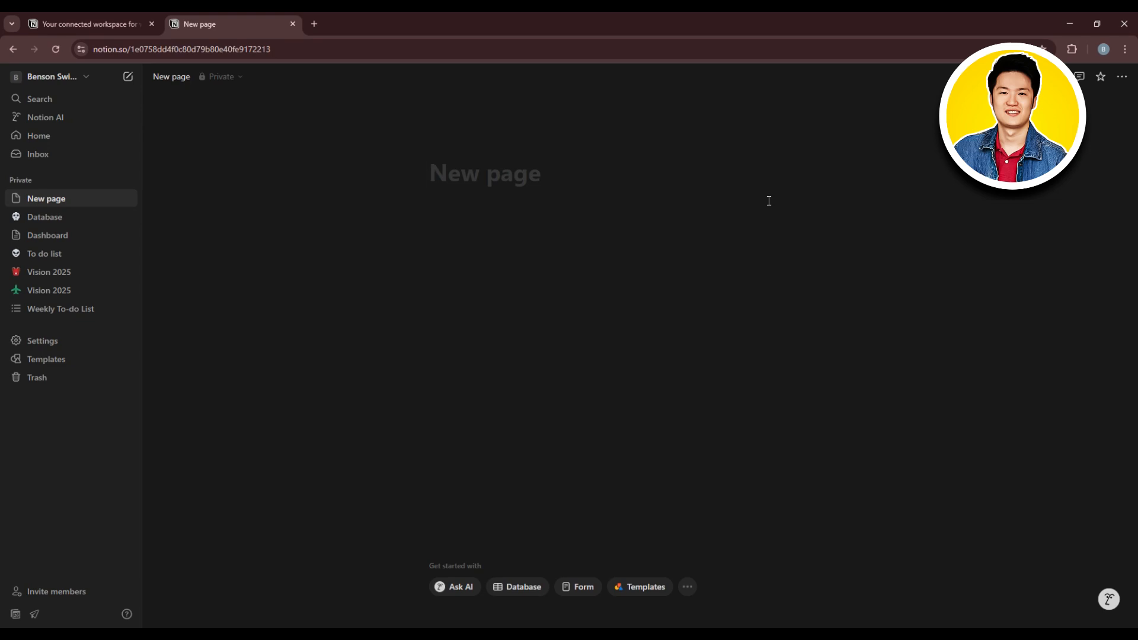
pyautogui.write('Proj')
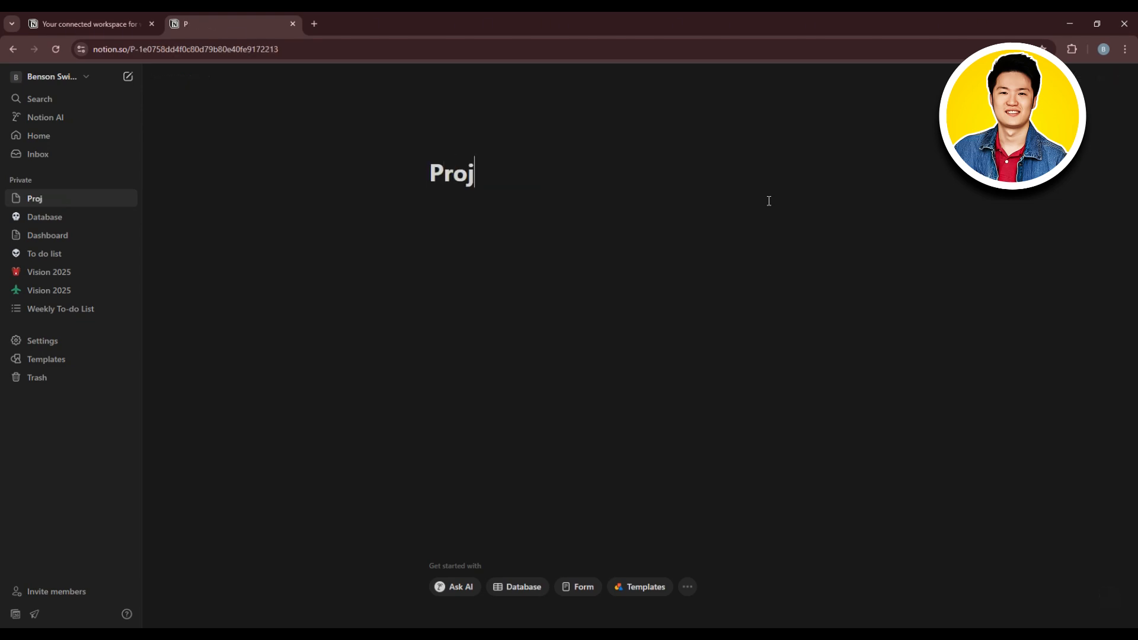
pyautogui.write('ect Man')
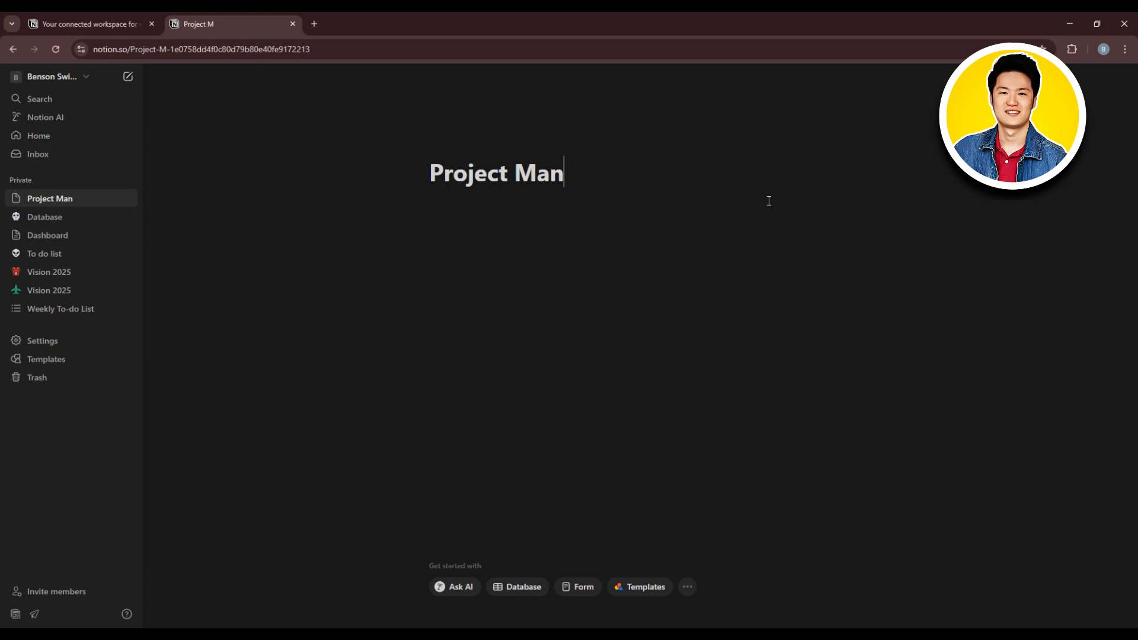
pyautogui.write('age')
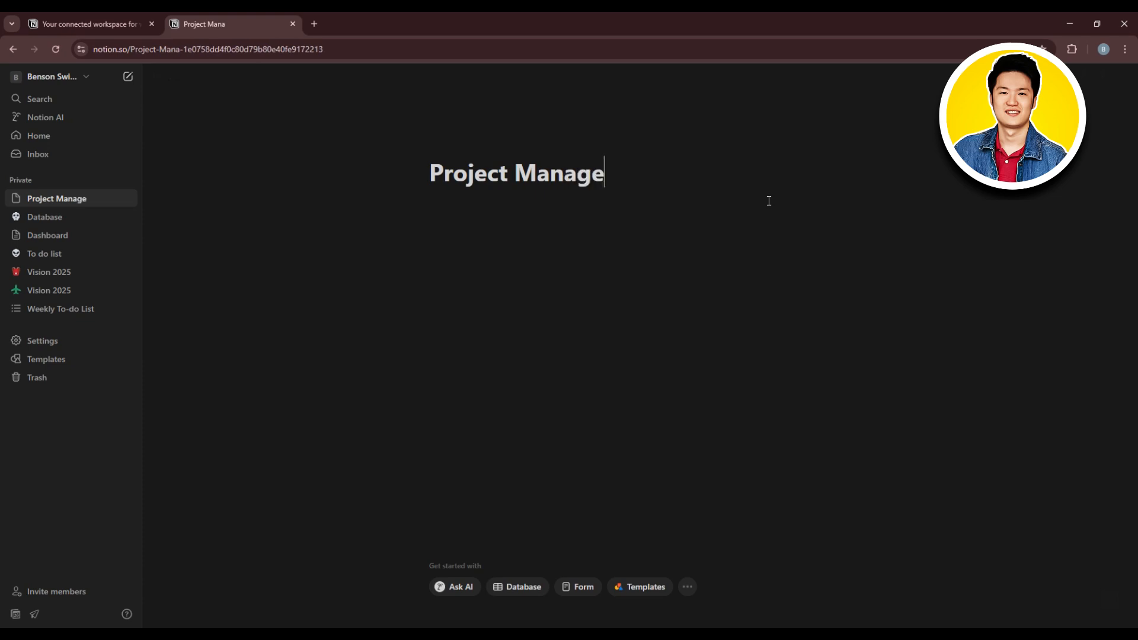
pyautogui.write('ment')
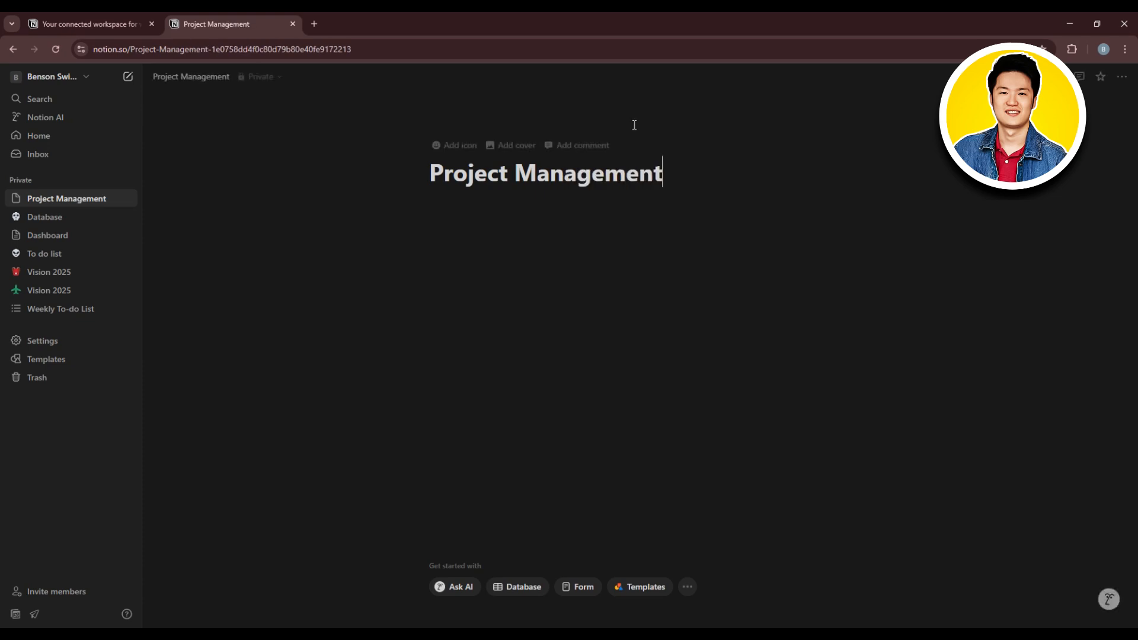
# - Set the Project Management page to full width
pyautogui.click(1123, 78)
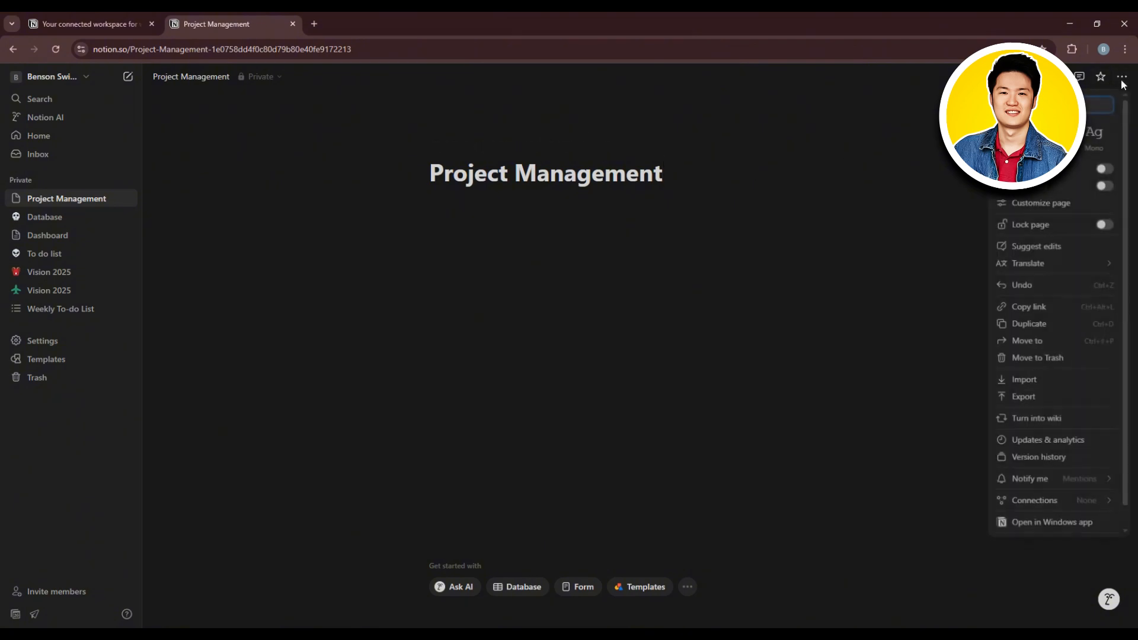
pyautogui.click(1111, 189)
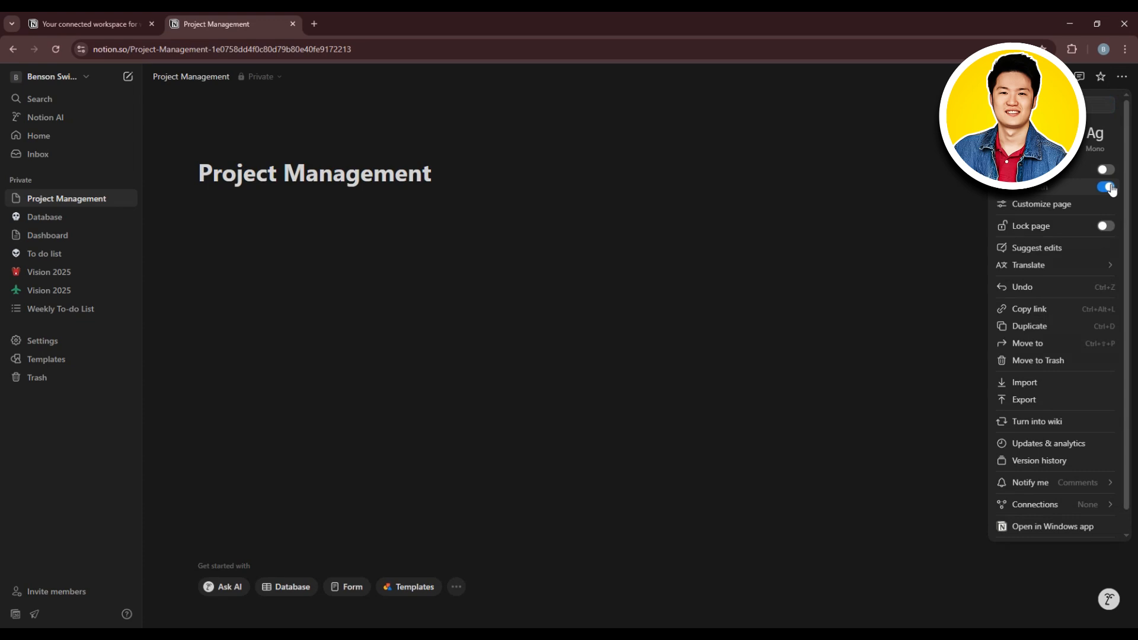
pyautogui.click(762, 202)
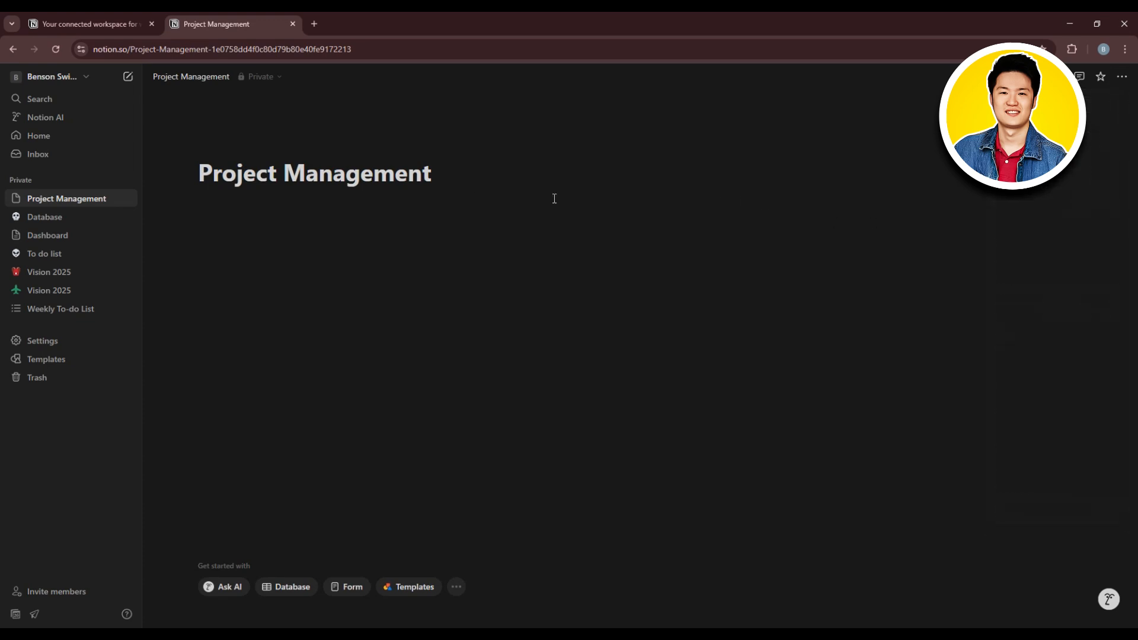
# - Insert an inline database below the page title and name it "Projects"
pyautogui.click(229, 212)
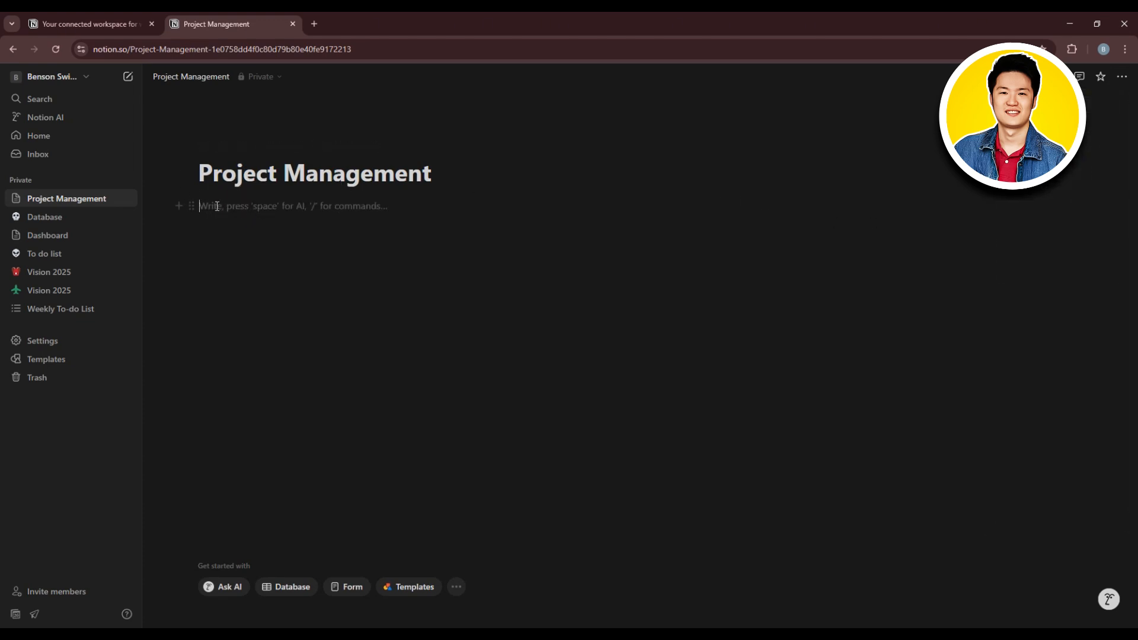
pyautogui.write('/da')
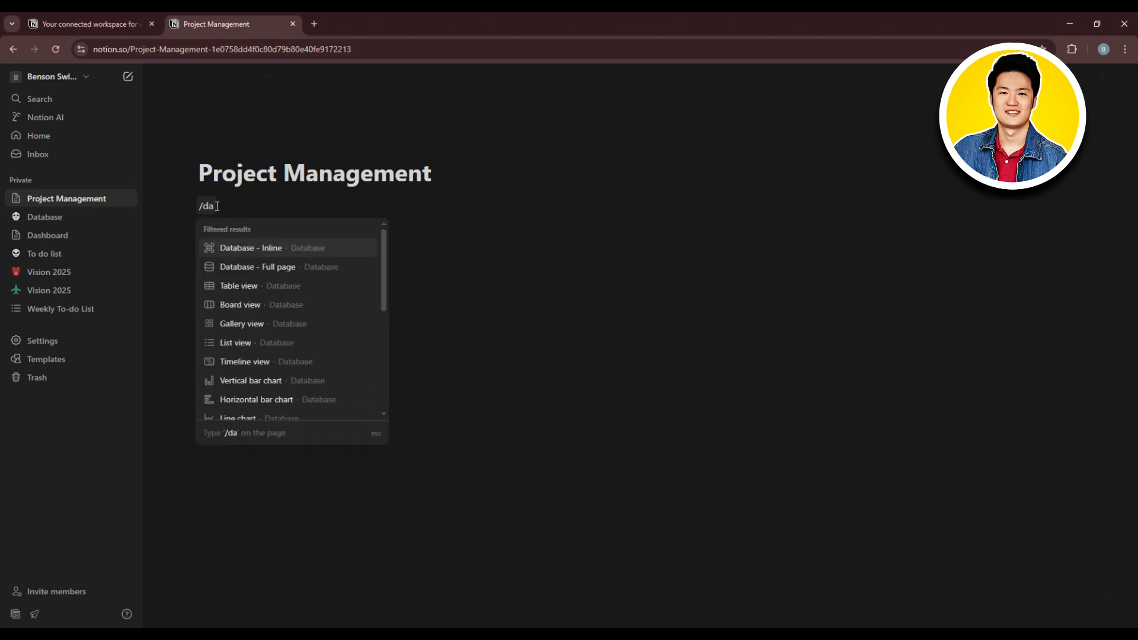
pyautogui.click(252, 247)
pyautogui.click(227, 211)
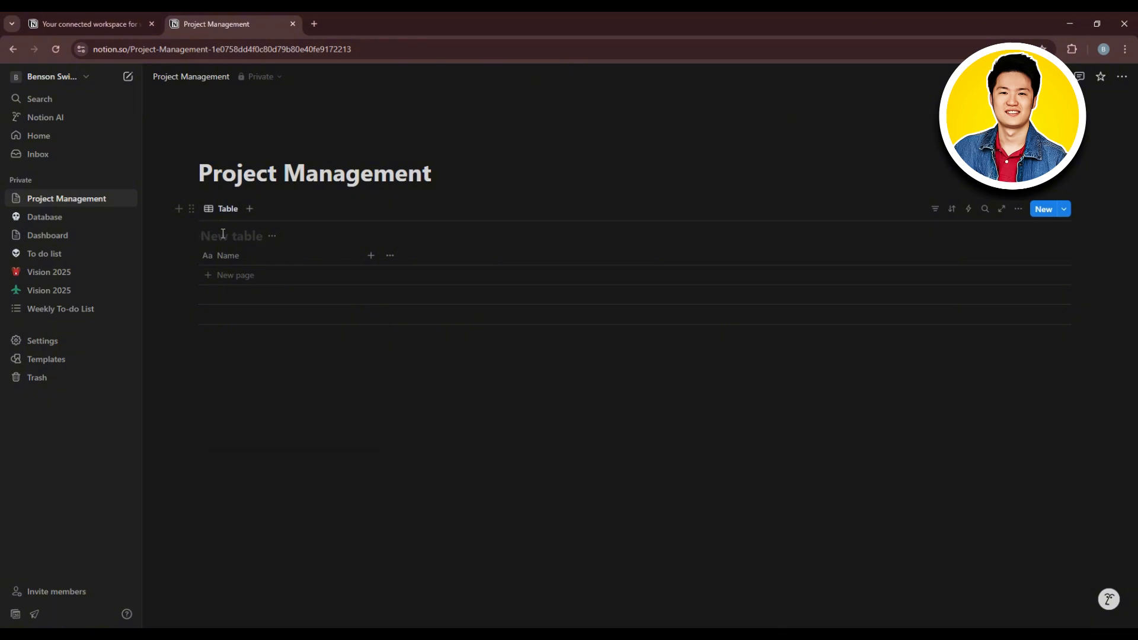
pyautogui.write('Proj')
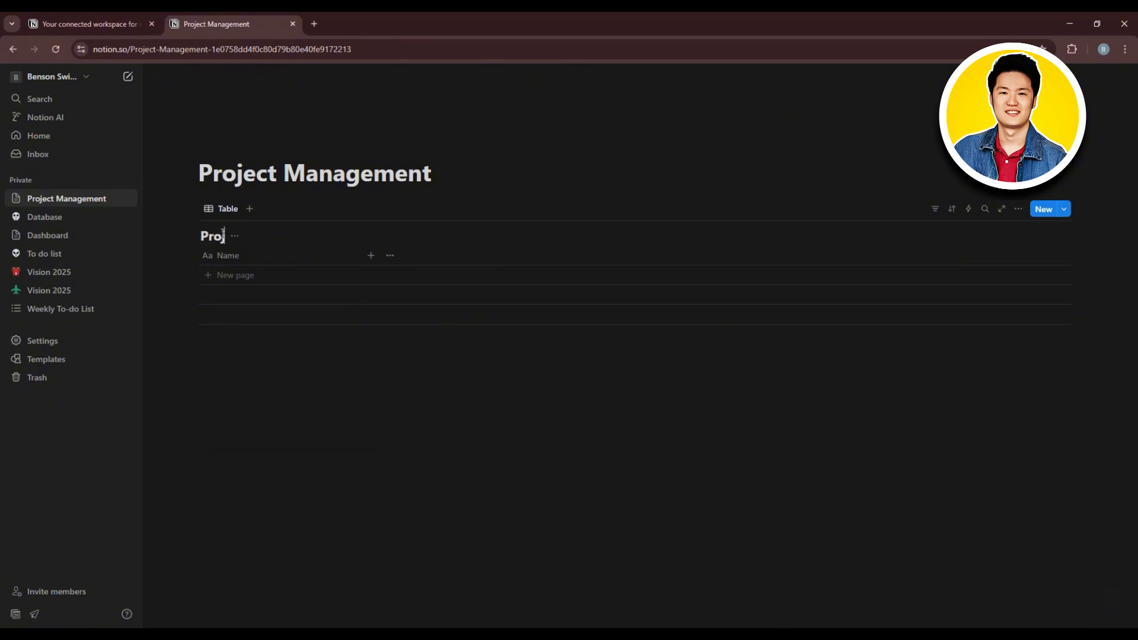
pyautogui.write('ects')
# - Insert a second inline database beneath the Projects table and name it "Tasks"
pyautogui.click(222, 366)
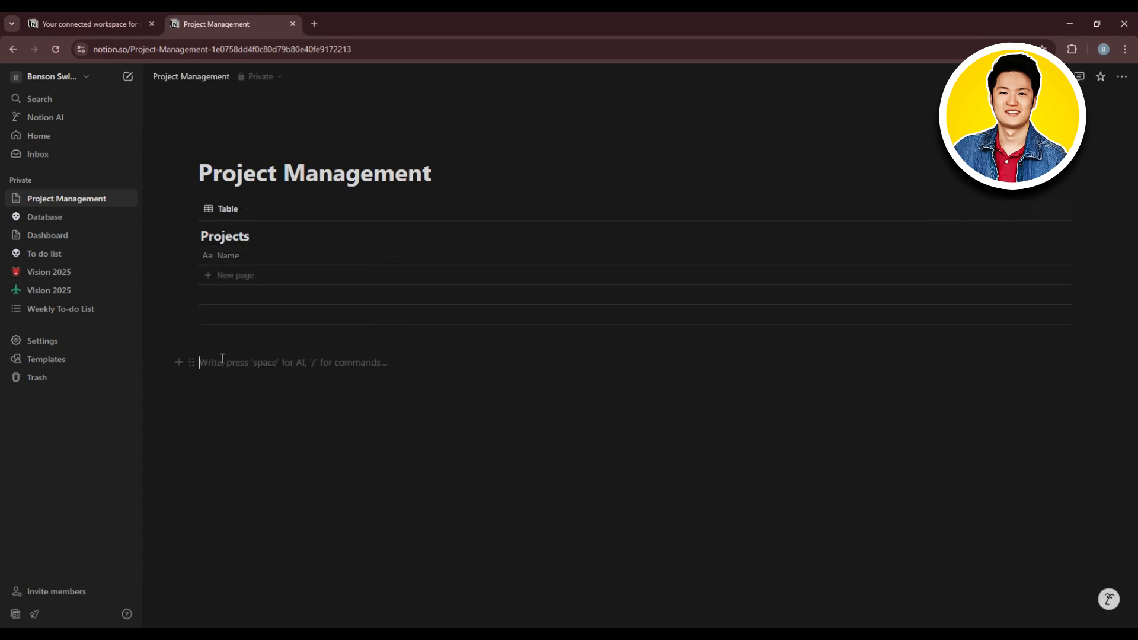
pyautogui.write('/')
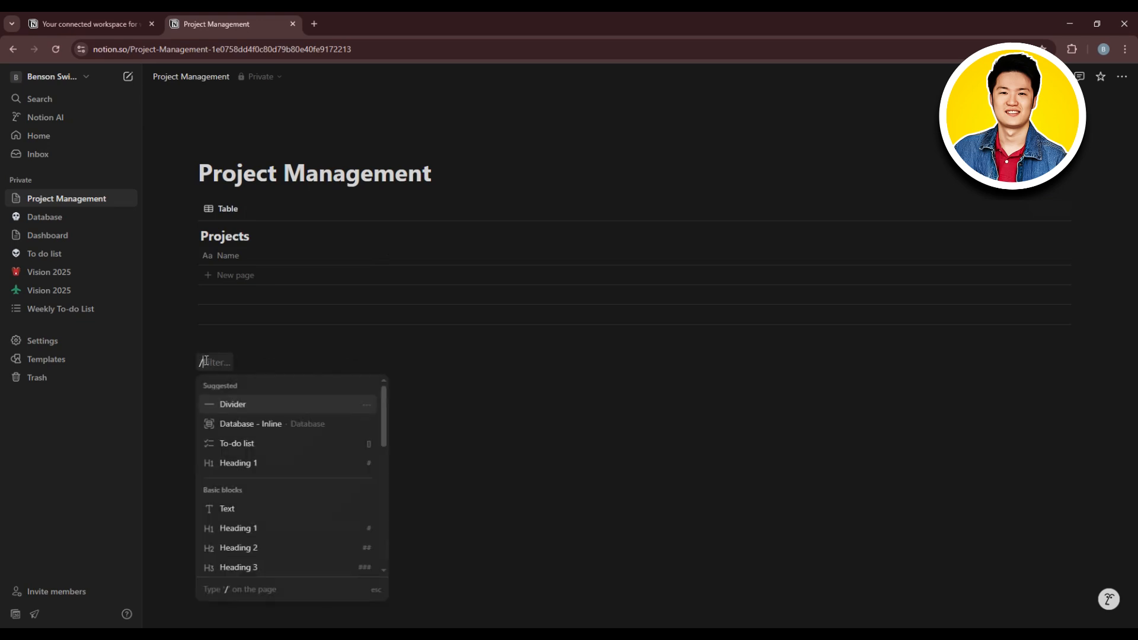
pyautogui.write('da')
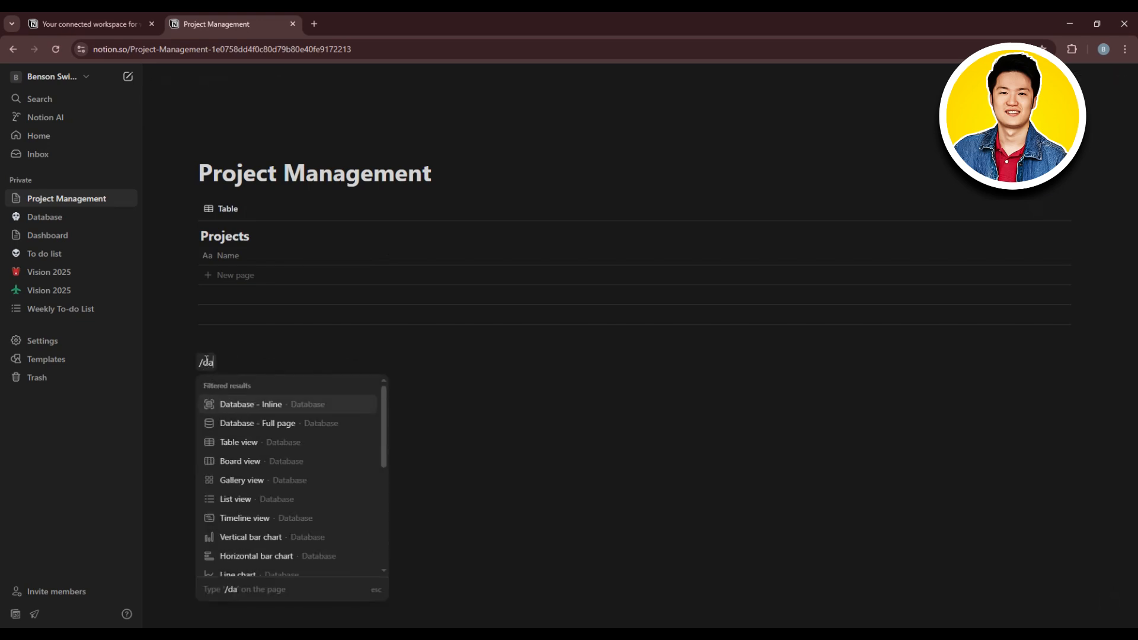
pyautogui.click(252, 402)
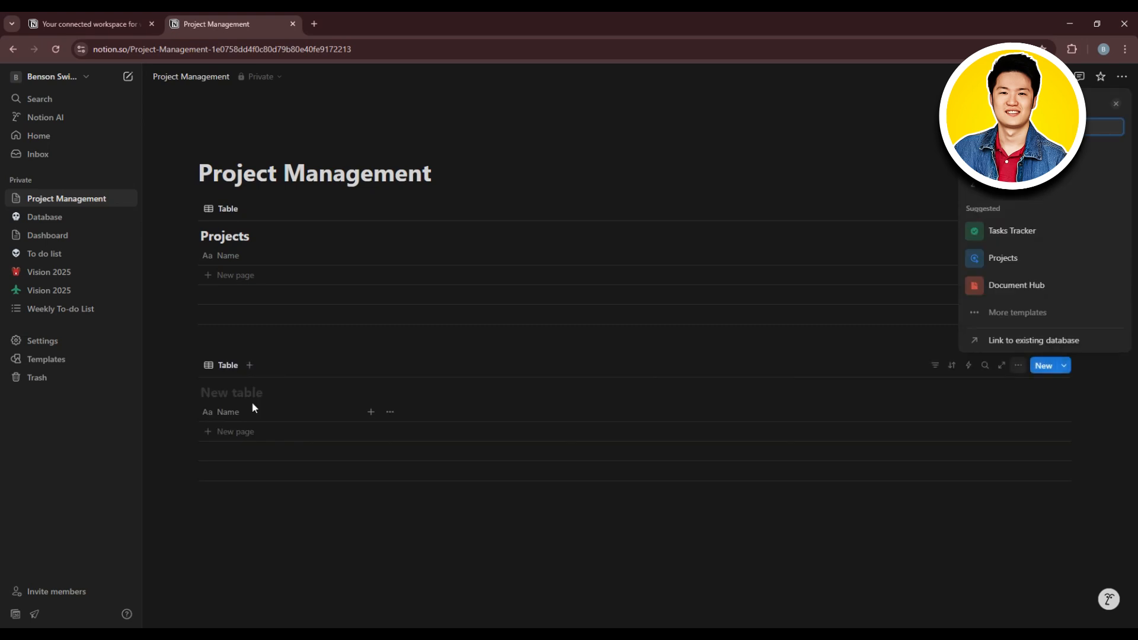
pyautogui.click(230, 394)
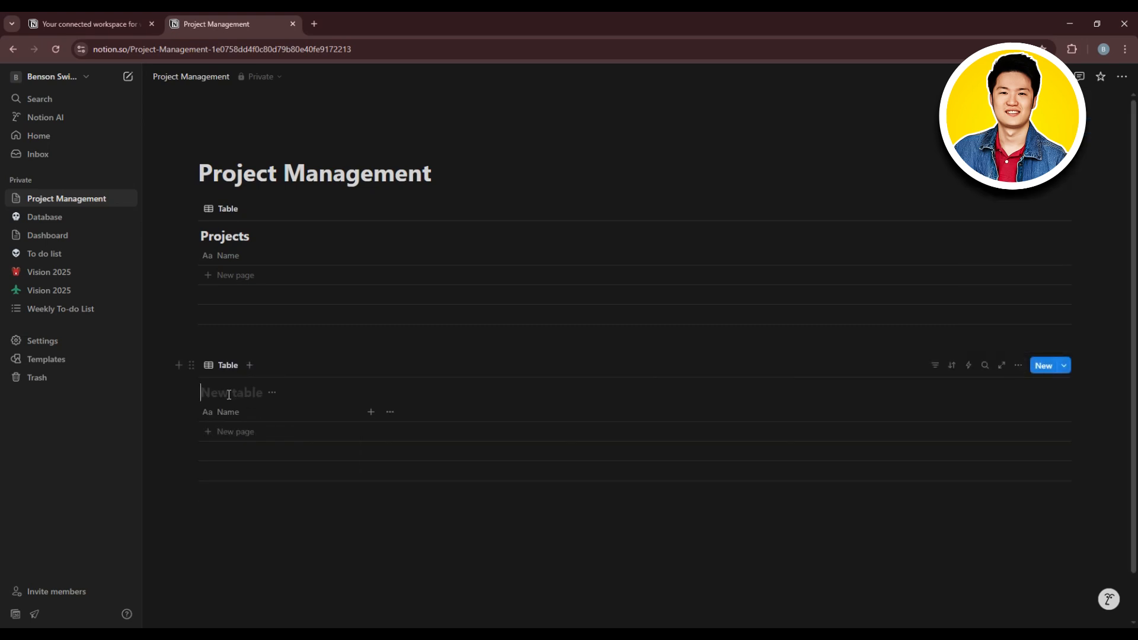
pyautogui.write('Ta')
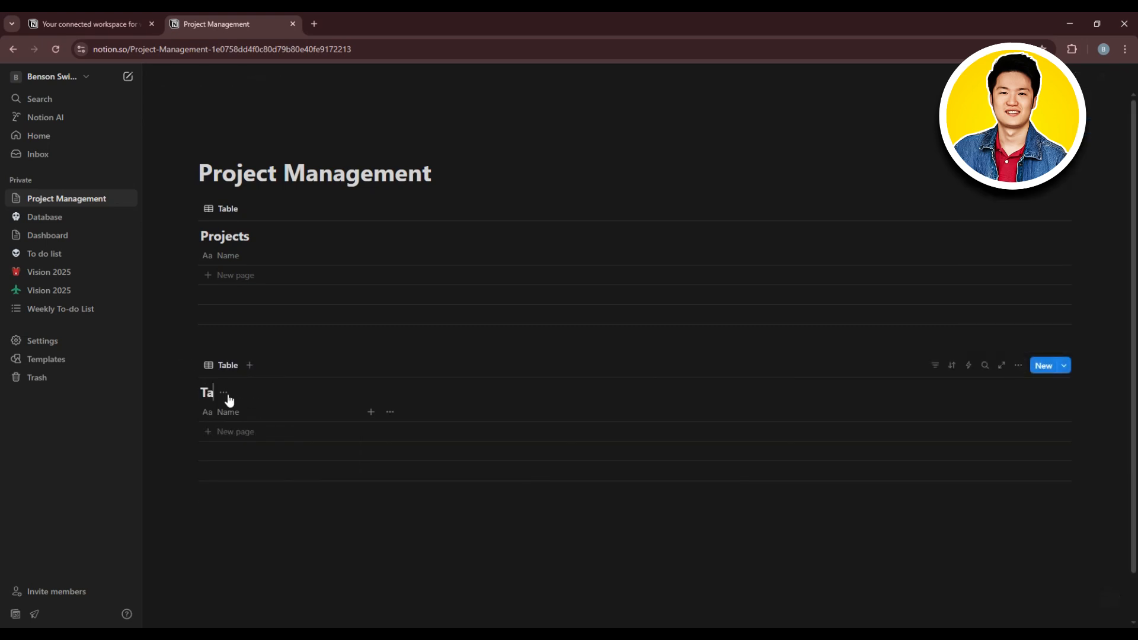
pyautogui.write('sks')
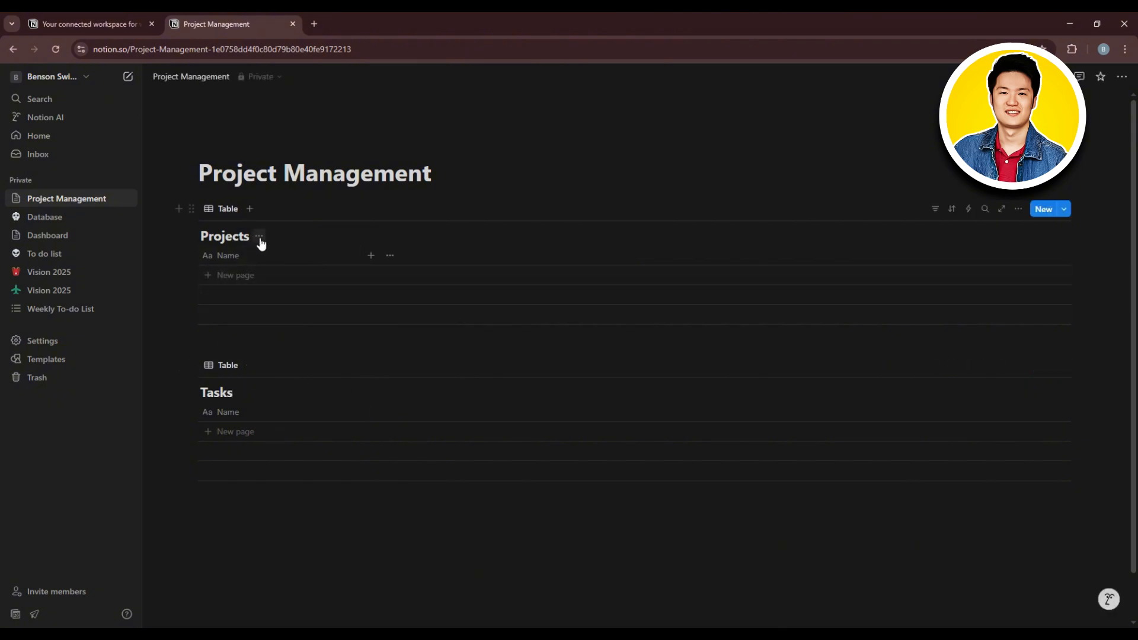
# - Hide the database titles of both the Projects and Tasks tables
pyautogui.click(259, 235)
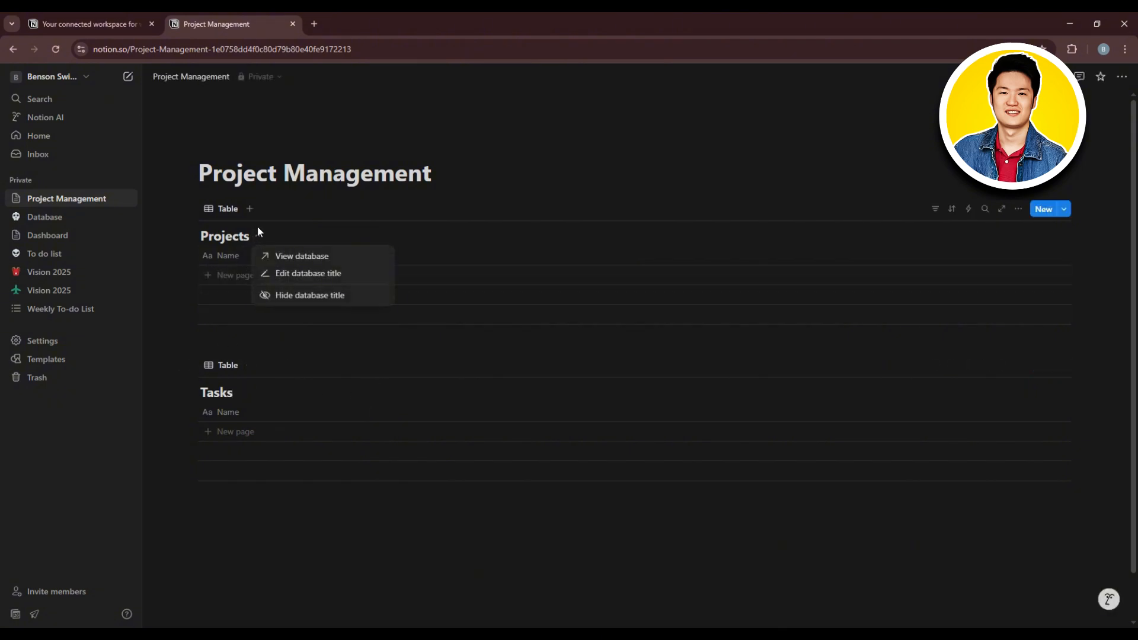
pyautogui.click(287, 295)
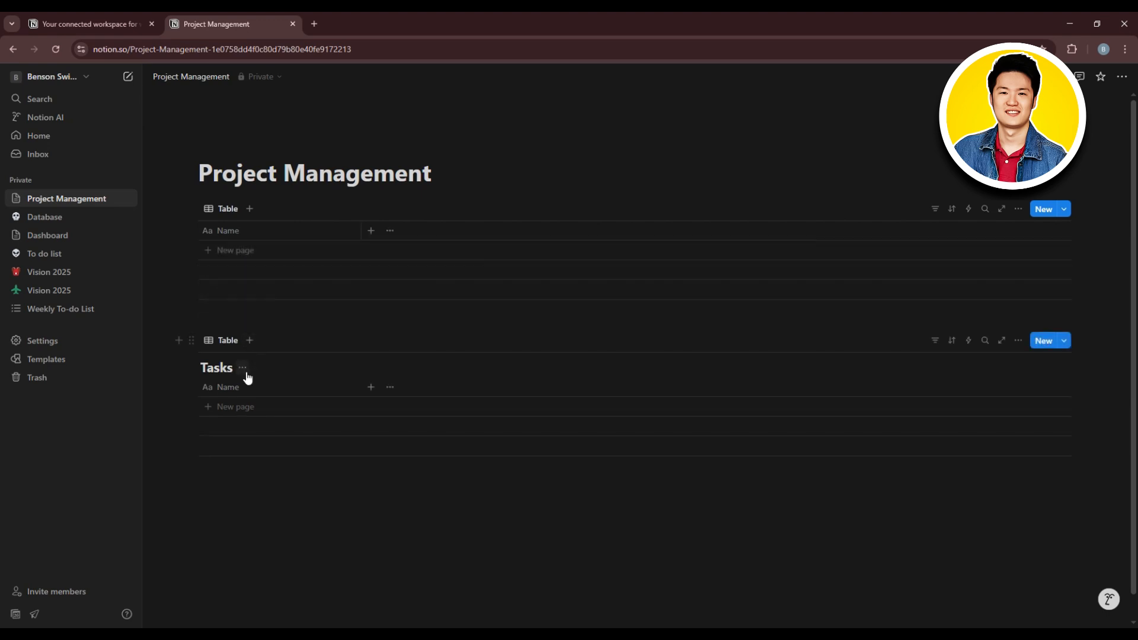
pyautogui.click(242, 368)
pyautogui.click(255, 427)
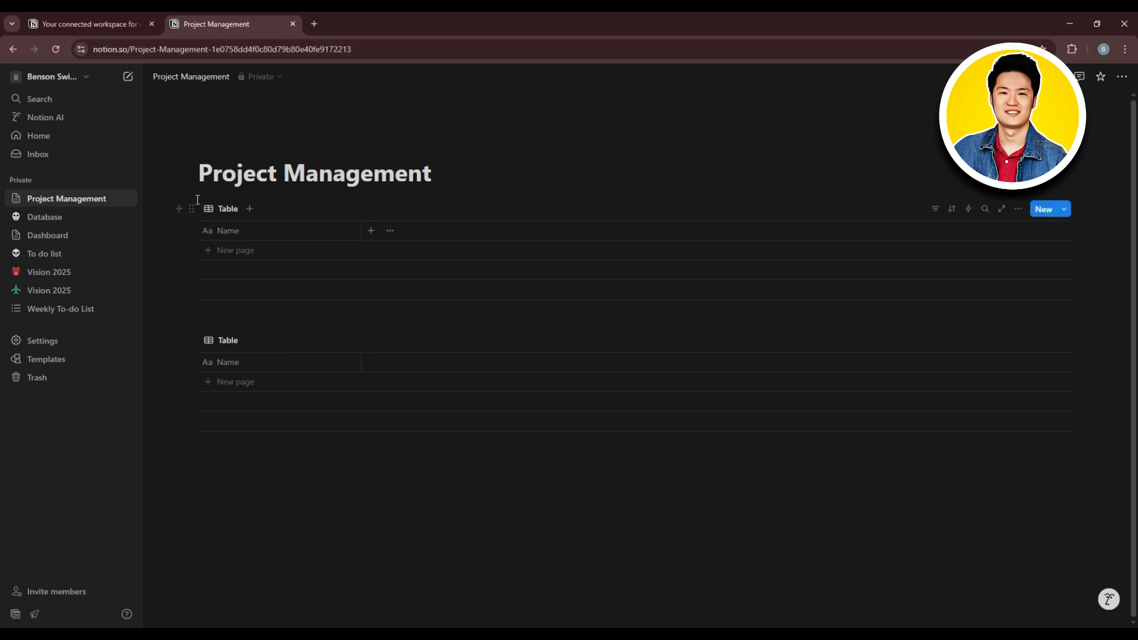
# - Add an empty line between the two database tables
pyautogui.click(180, 210)
pyautogui.click(233, 228)
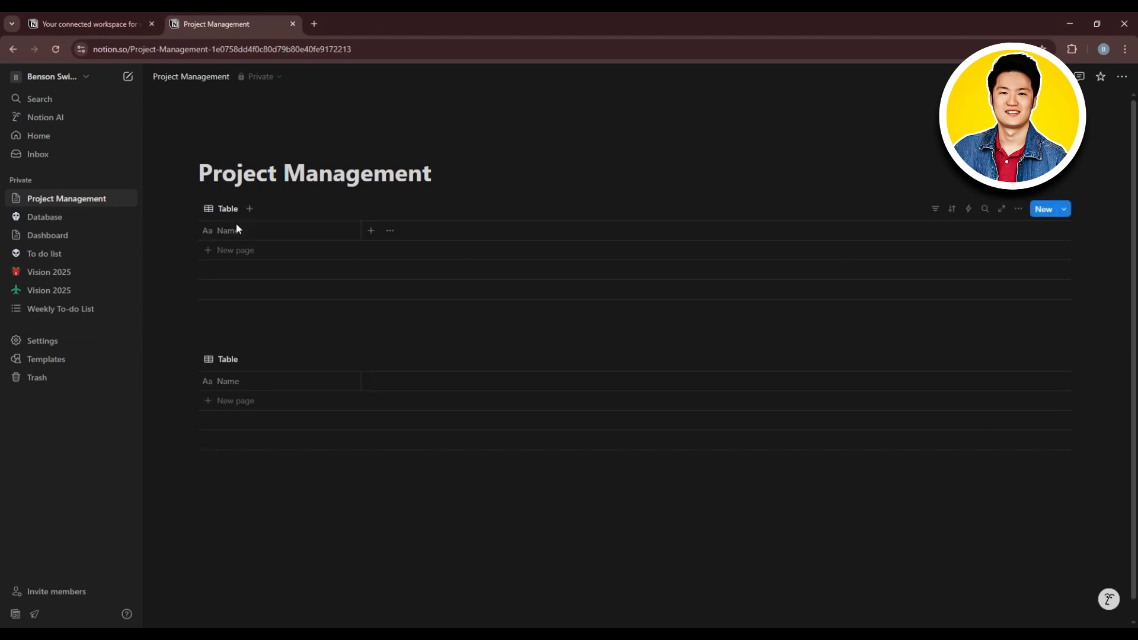
pyautogui.click(236, 228)
pyautogui.click(233, 209)
pyautogui.click(205, 210)
pyautogui.click(236, 194)
pyautogui.click(249, 208)
# - Insert a Heading 2 reading "Projects" between the page title and the first table
pyautogui.click(432, 180)
pyautogui.click(433, 180)
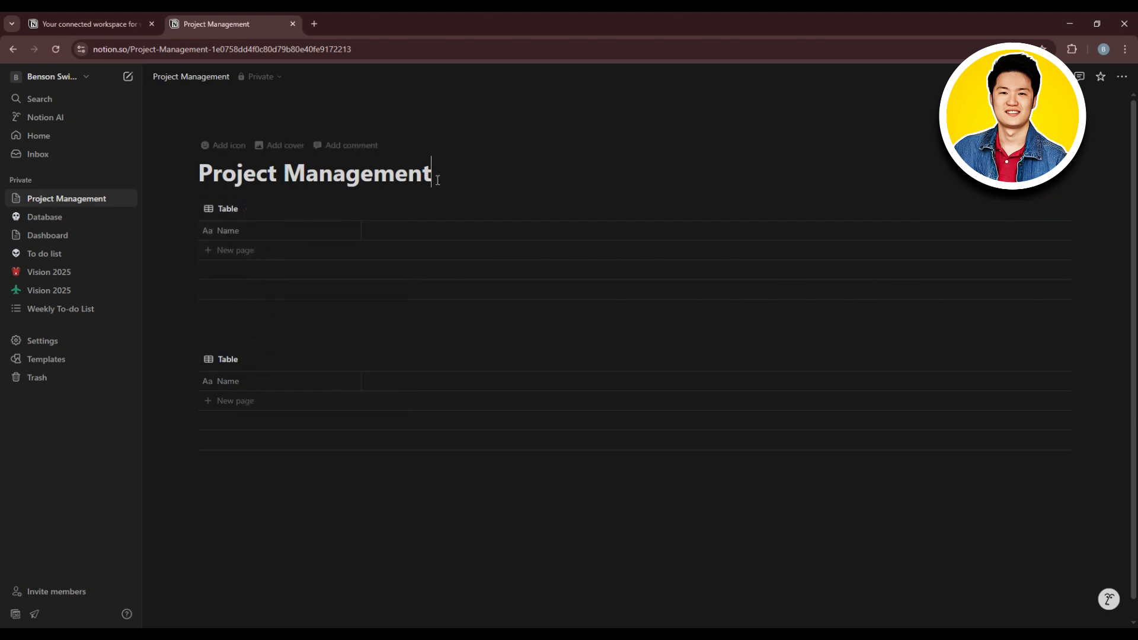
pyautogui.press('Return')
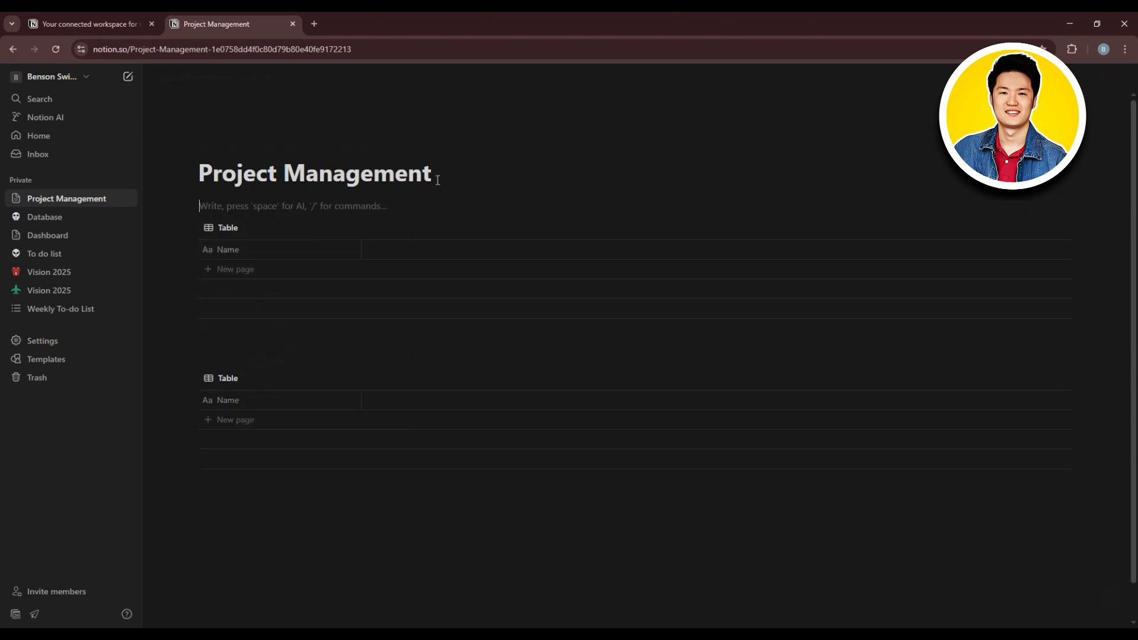
pyautogui.write('/')
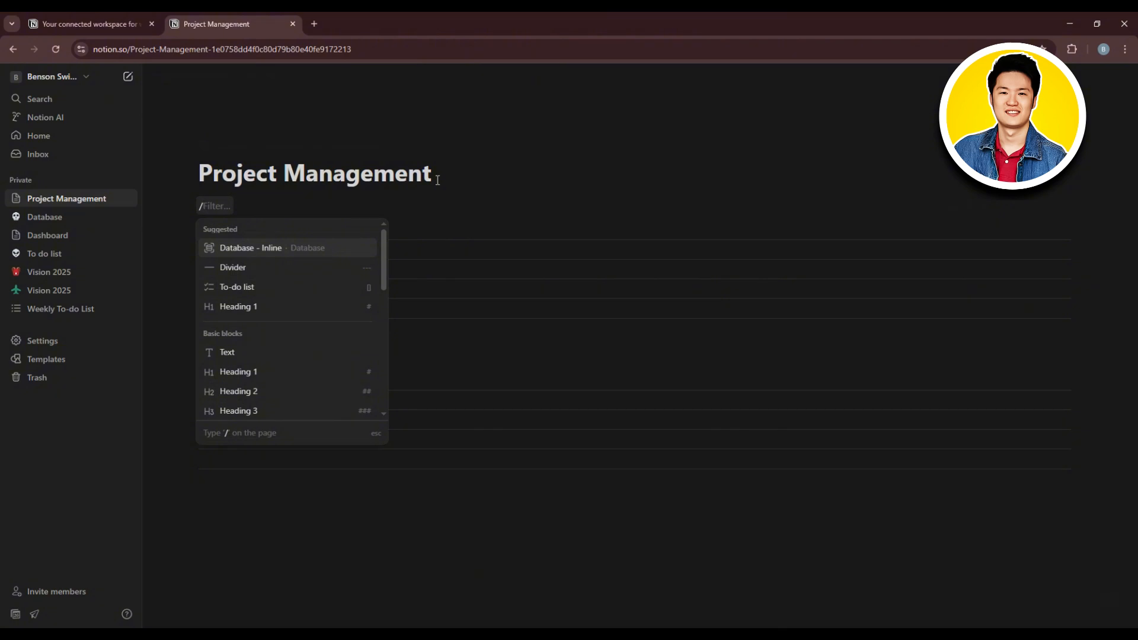
pyautogui.scroll(-1, 254, 370)
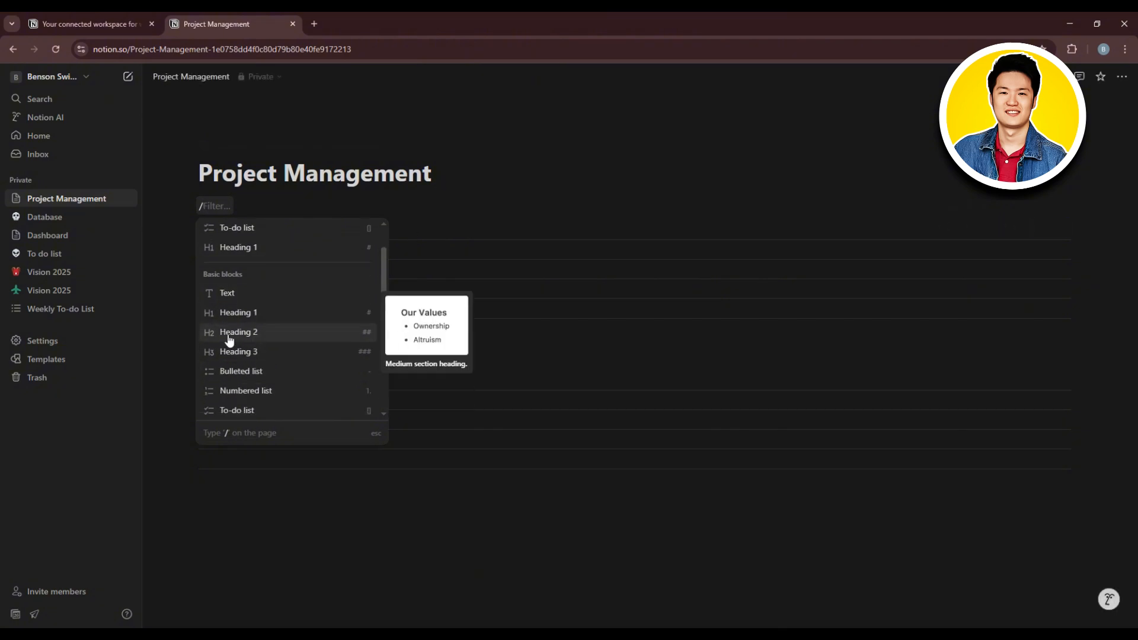
pyautogui.click(225, 335)
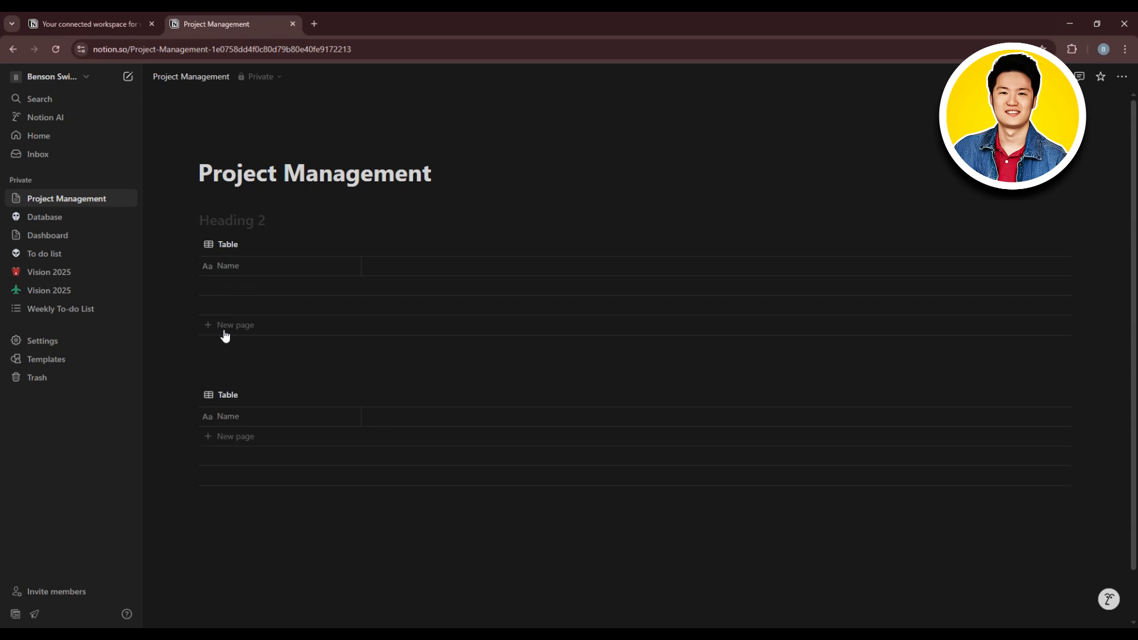
pyautogui.write('Projects')
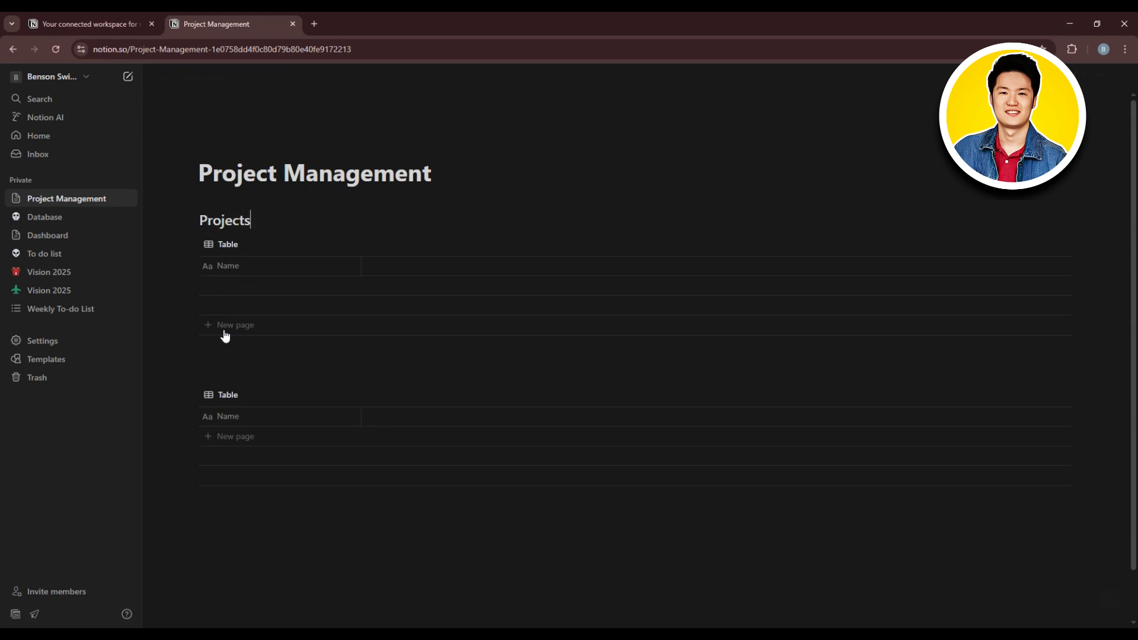
# - Insert a Heading 2 reading "Tasks" on the empty line above the second table
pyautogui.click(179, 373)
pyautogui.press('Escape')
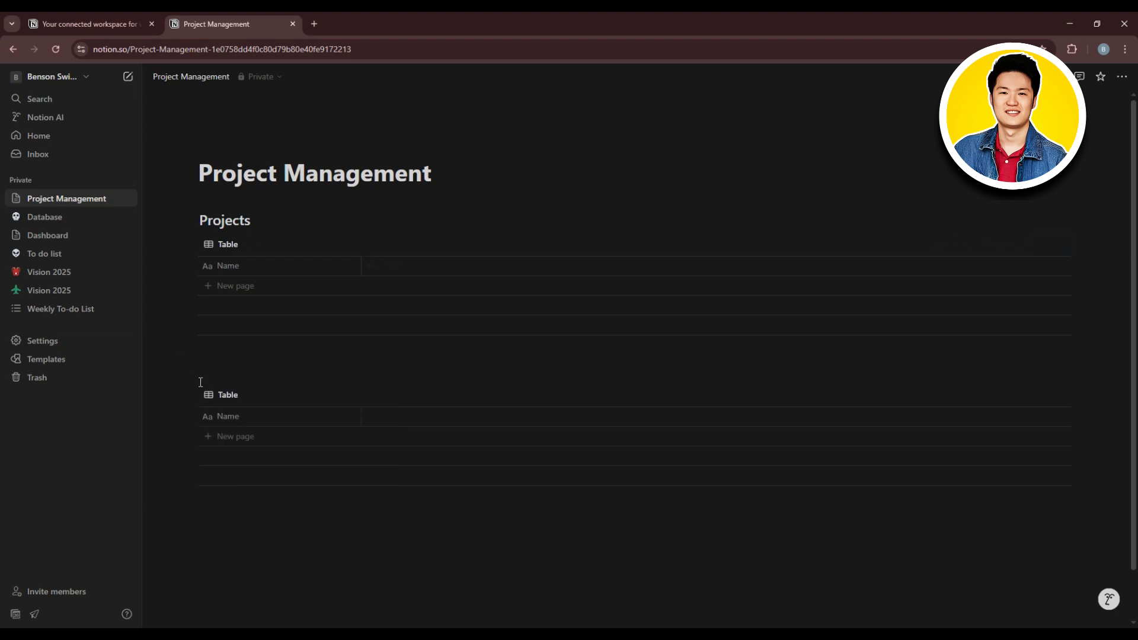
pyautogui.click(199, 371)
pyautogui.write('/')
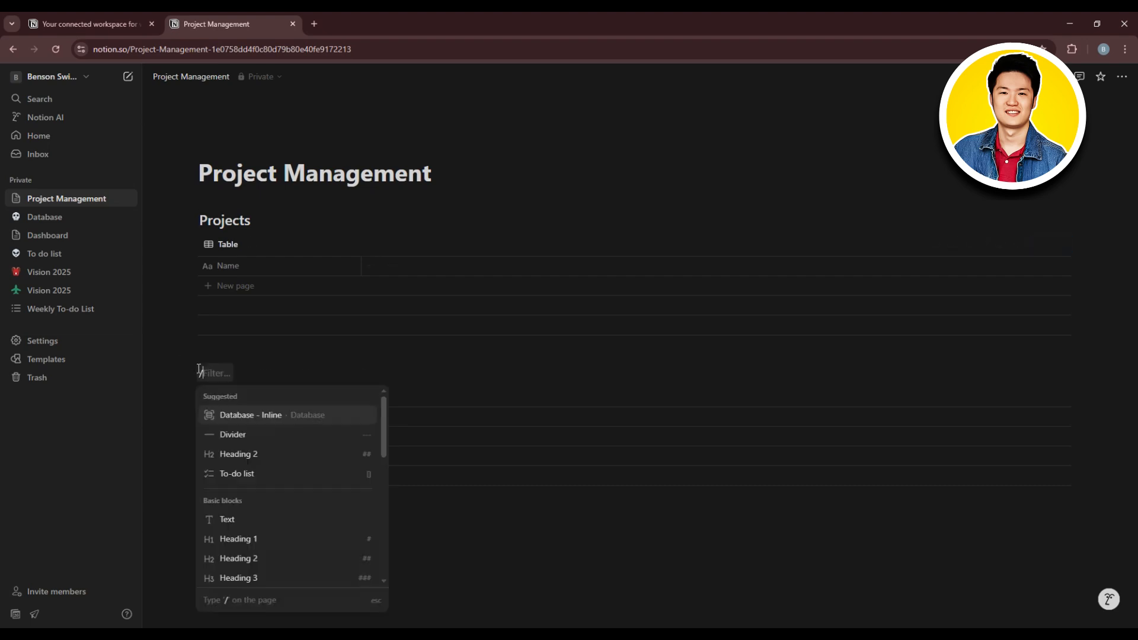
pyautogui.click(236, 455)
pyautogui.write('Tasks')
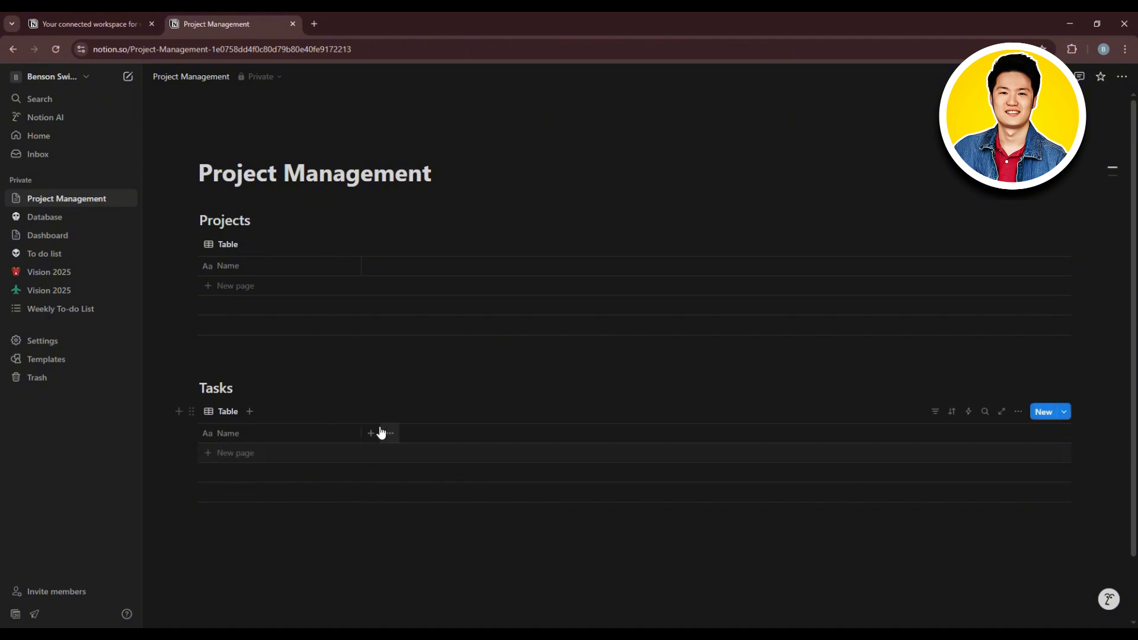
# - Add a Select property named "Type" with a diagonal up-right arrow icon to the Tasks table
pyautogui.click(371, 433)
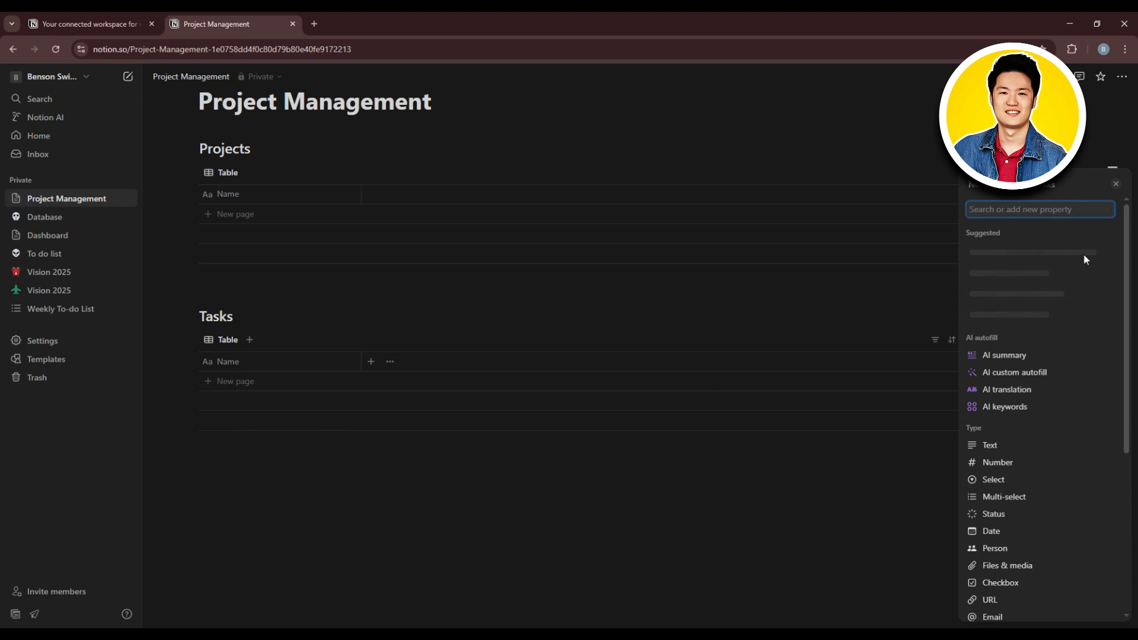
pyautogui.scroll(-3, 1051, 289)
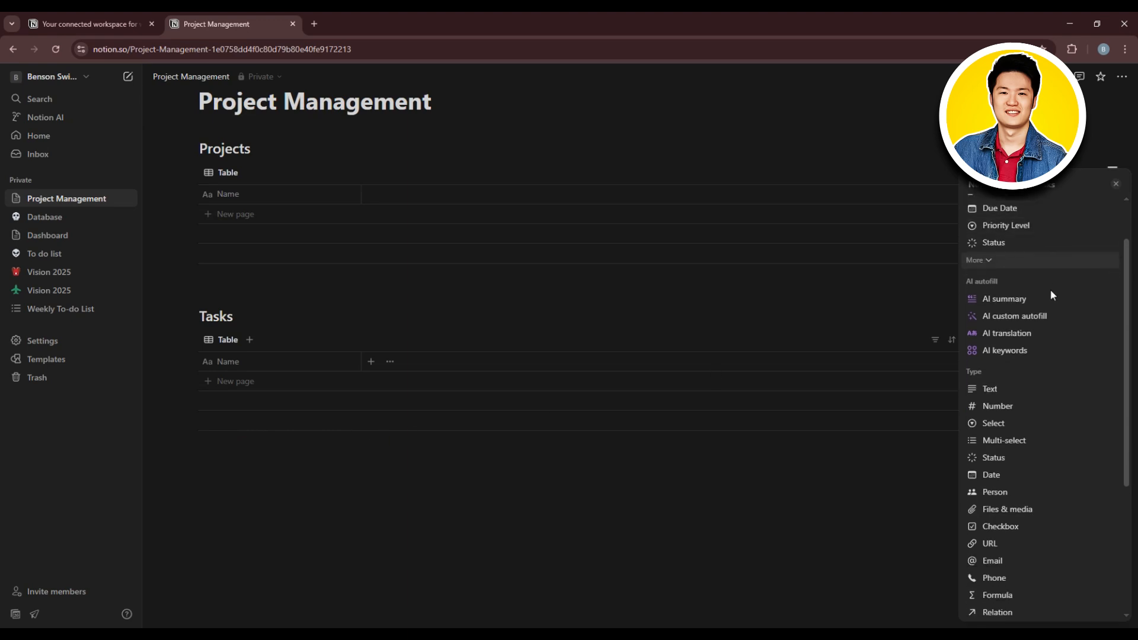
pyautogui.scroll(2, 1047, 304)
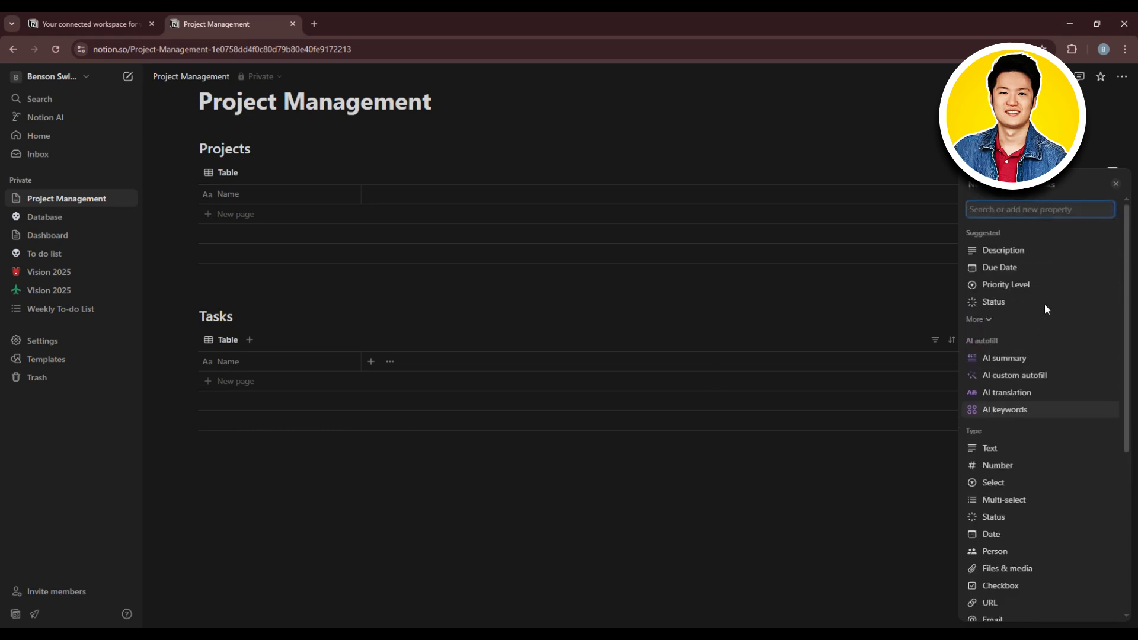
pyautogui.scroll(-1, 1041, 372)
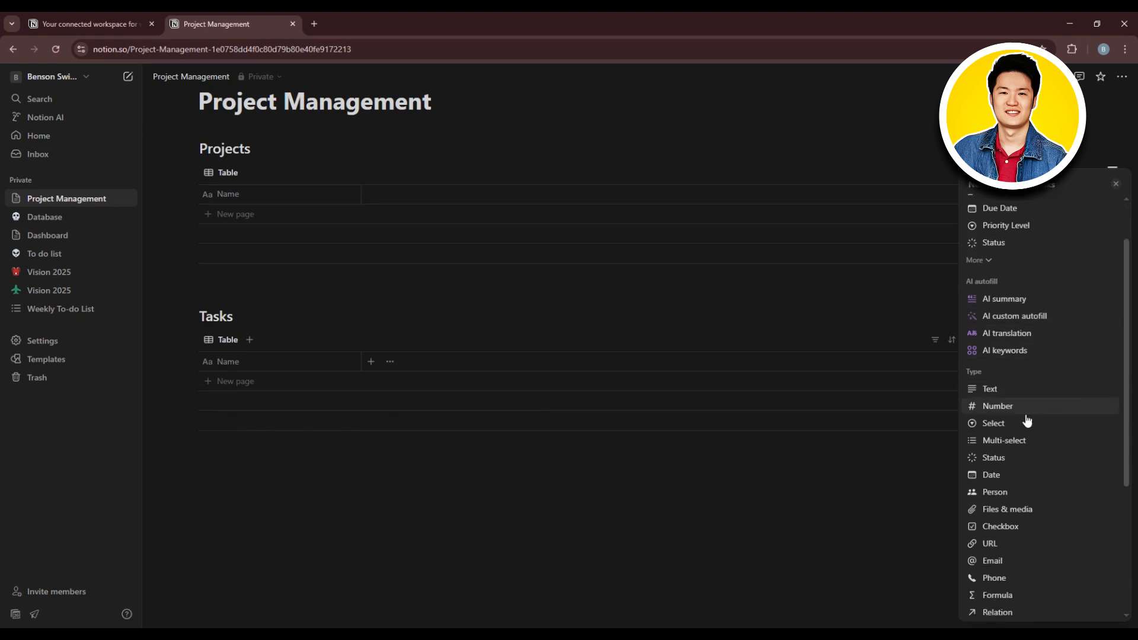
pyautogui.click(988, 424)
pyautogui.press('BackSpace')
pyautogui.press('BackSpace')
pyautogui.press('BackSpace')
pyautogui.press('BackSpace')
pyautogui.press('BackSpace')
pyautogui.press('BackSpace')
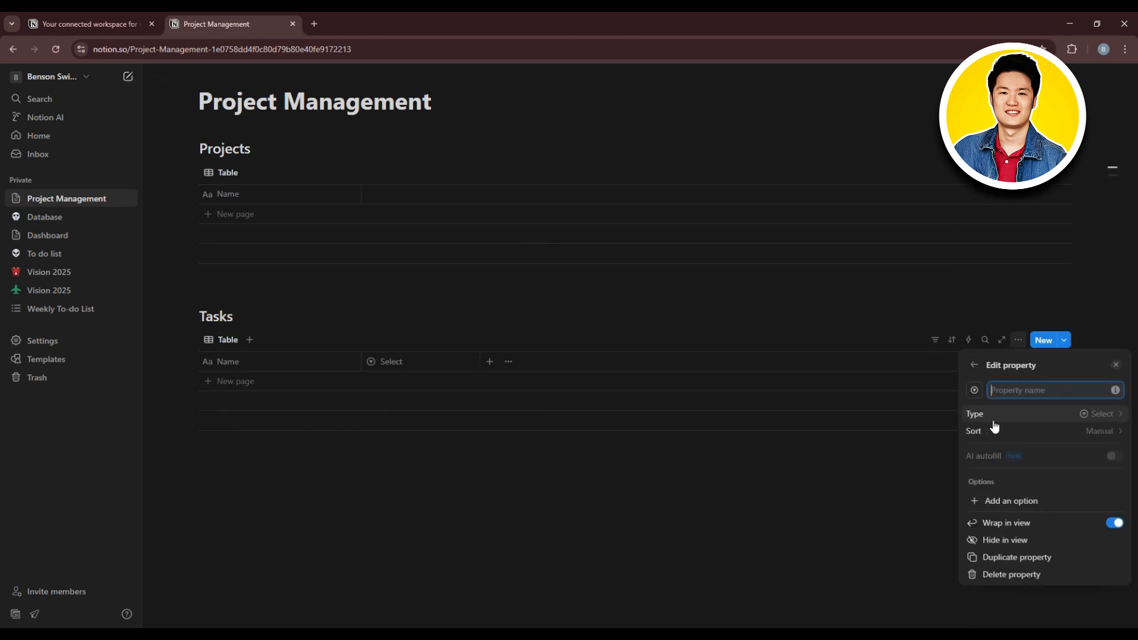
pyautogui.write('Type')
pyautogui.click(970, 392)
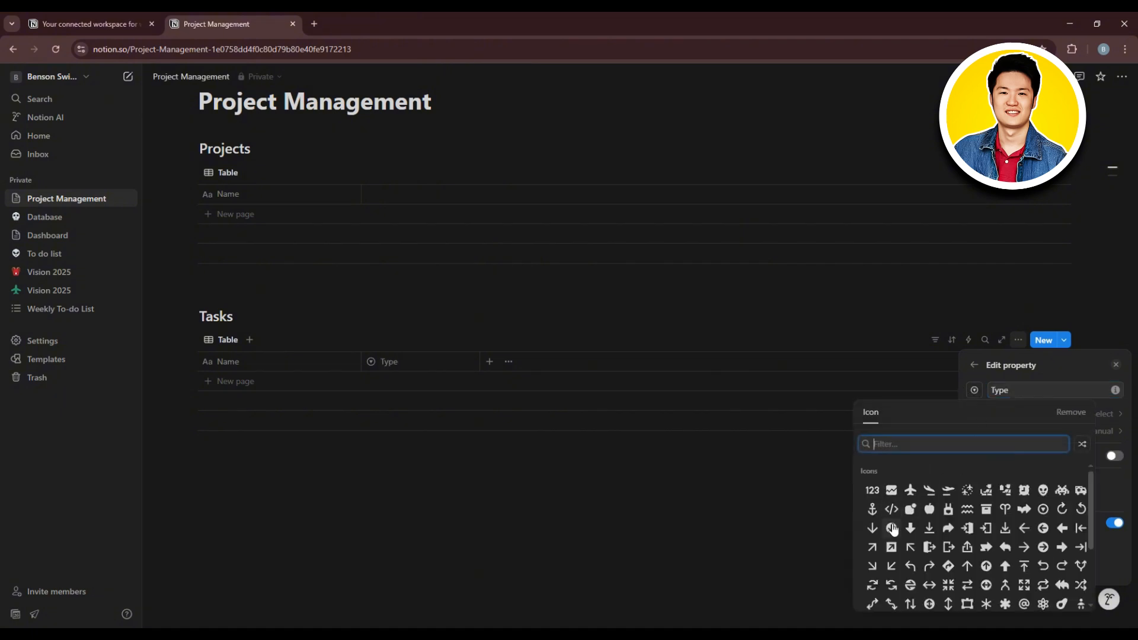
pyautogui.click(872, 547)
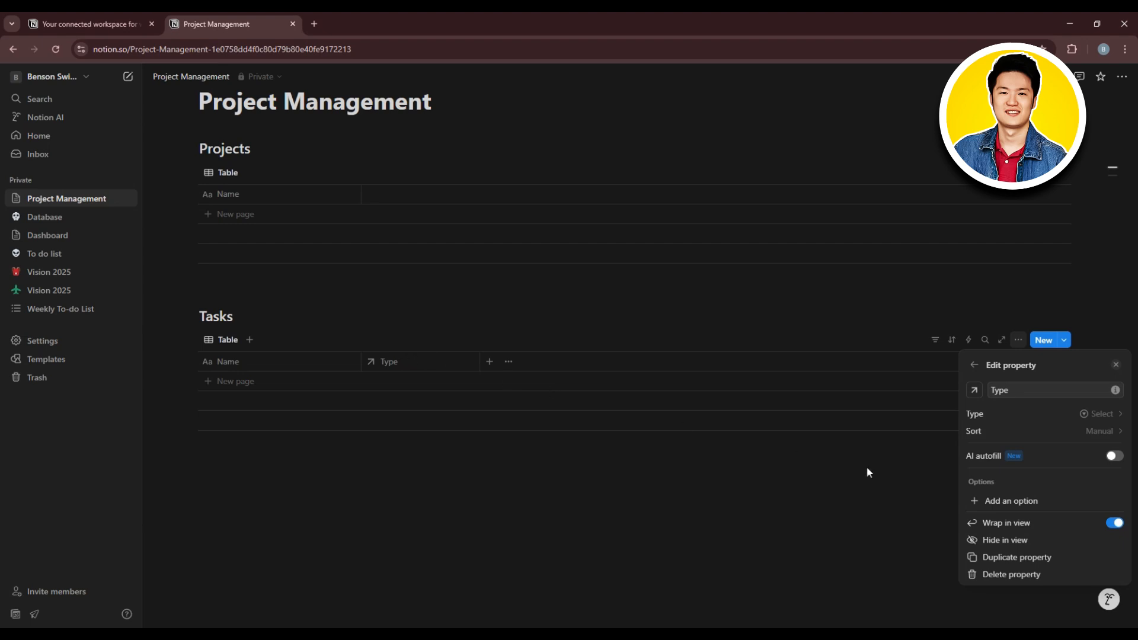
# - Create the options "urgent", "to do", "email" and "write" for the Type property
pyautogui.click(1005, 502)
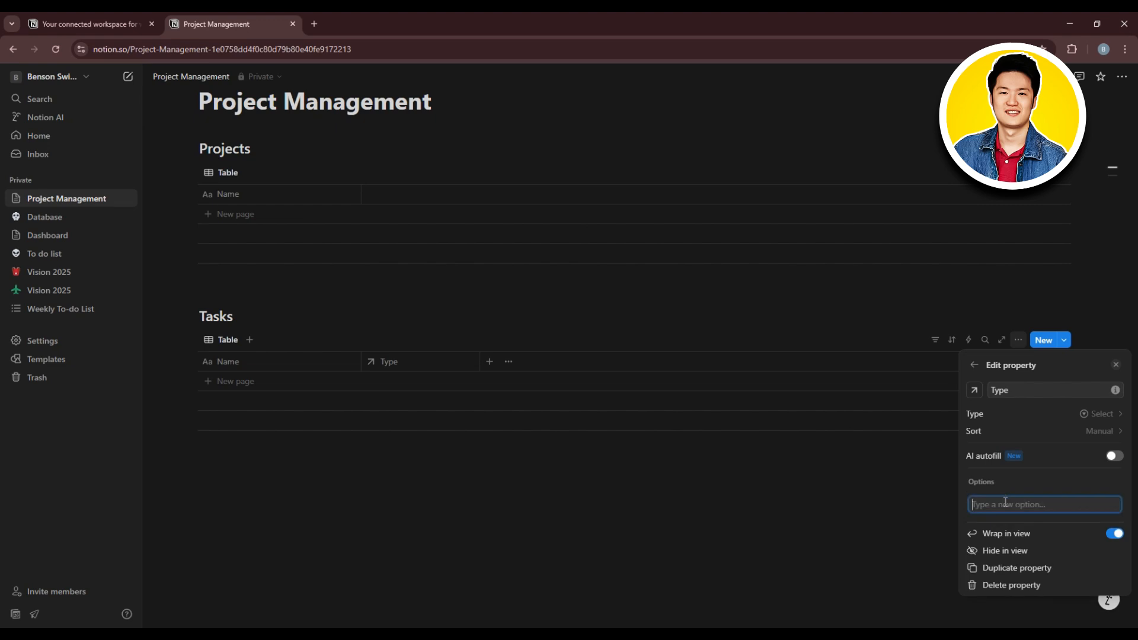
pyautogui.write('urgent')
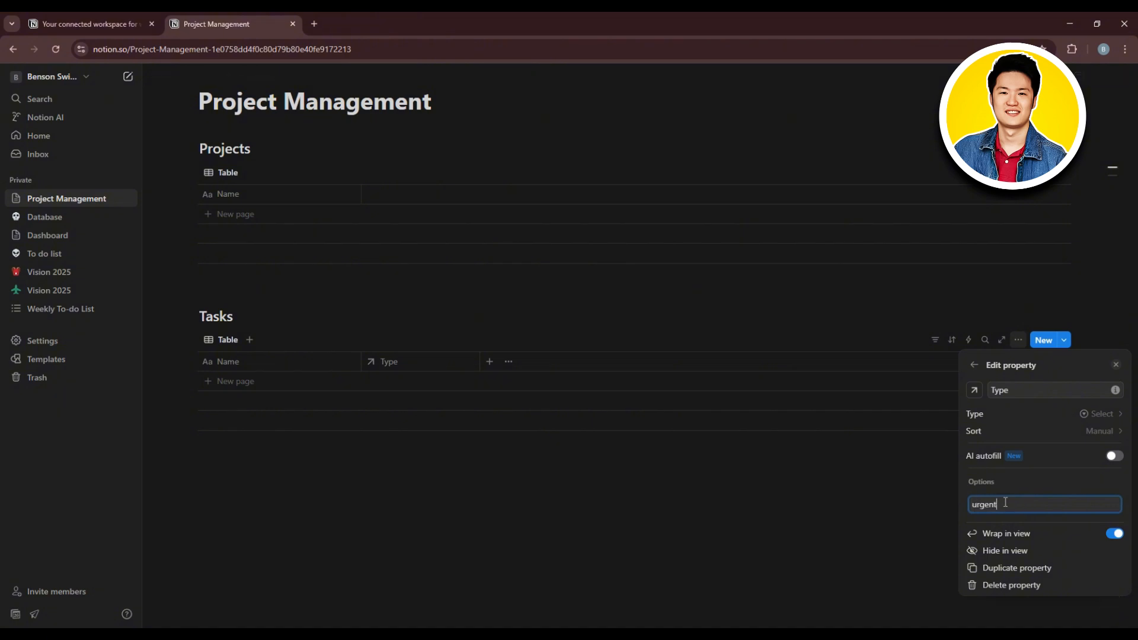
pyautogui.press('Return')
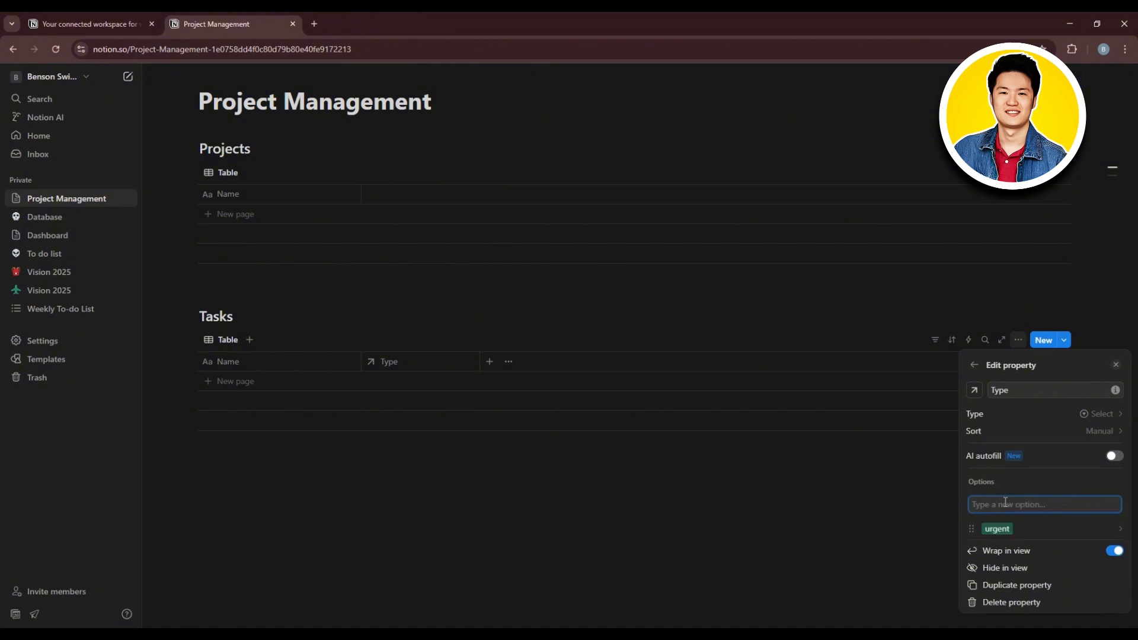
pyautogui.write('to do')
pyautogui.press('Return')
pyautogui.write('emai')
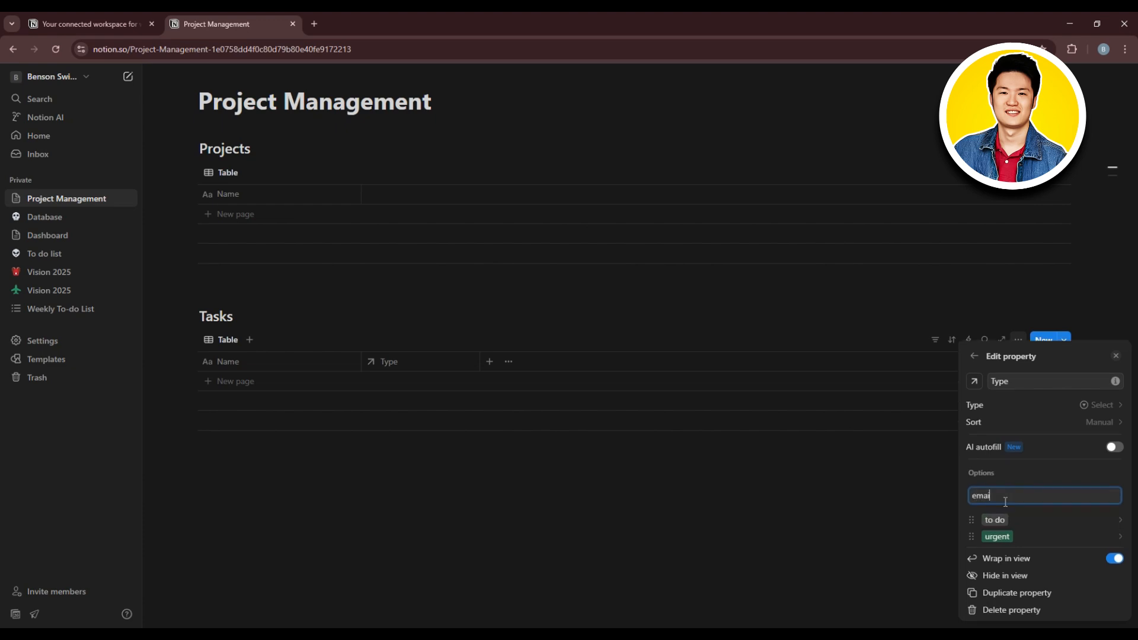
pyautogui.write('l')
pyautogui.press('Return')
pyautogui.write('wri')
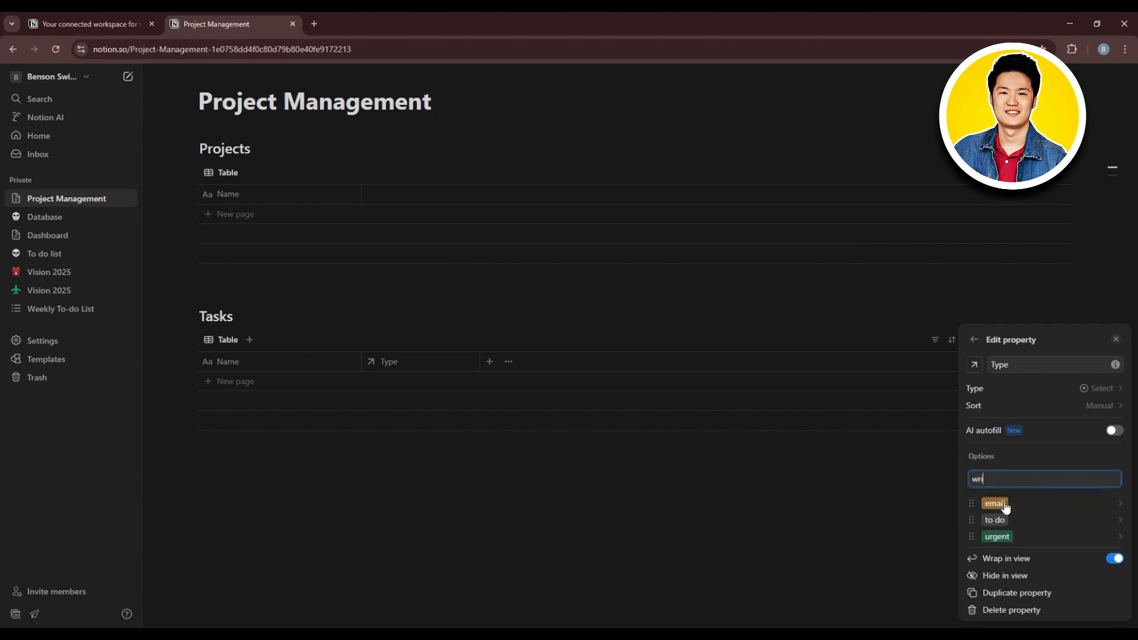
pyautogui.write('te')
pyautogui.press('Return')
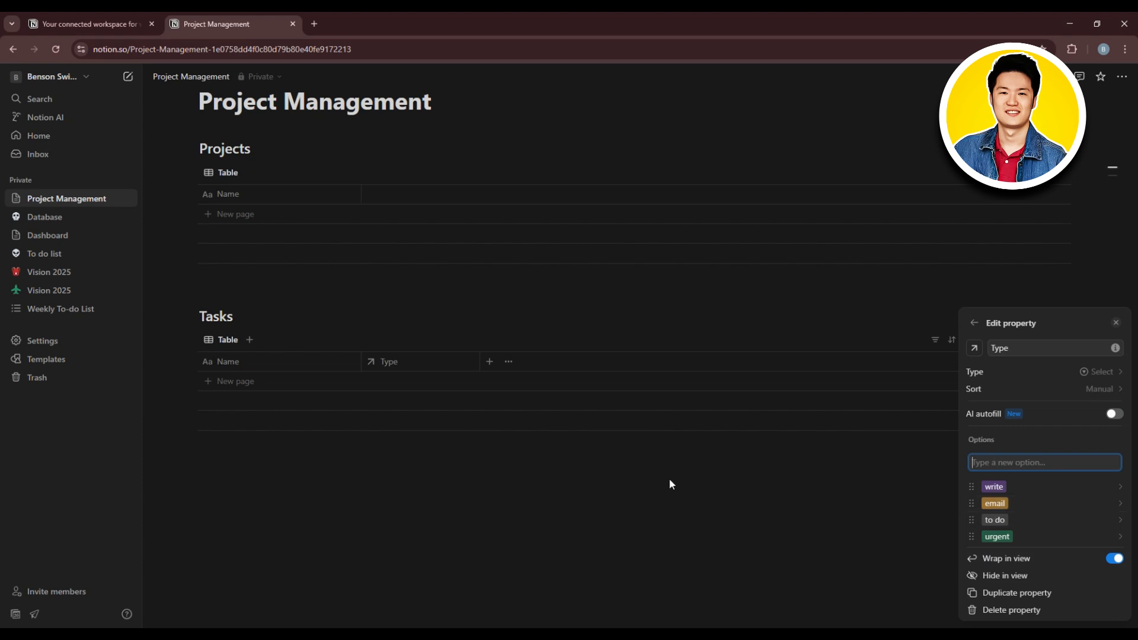
pyautogui.click(503, 356)
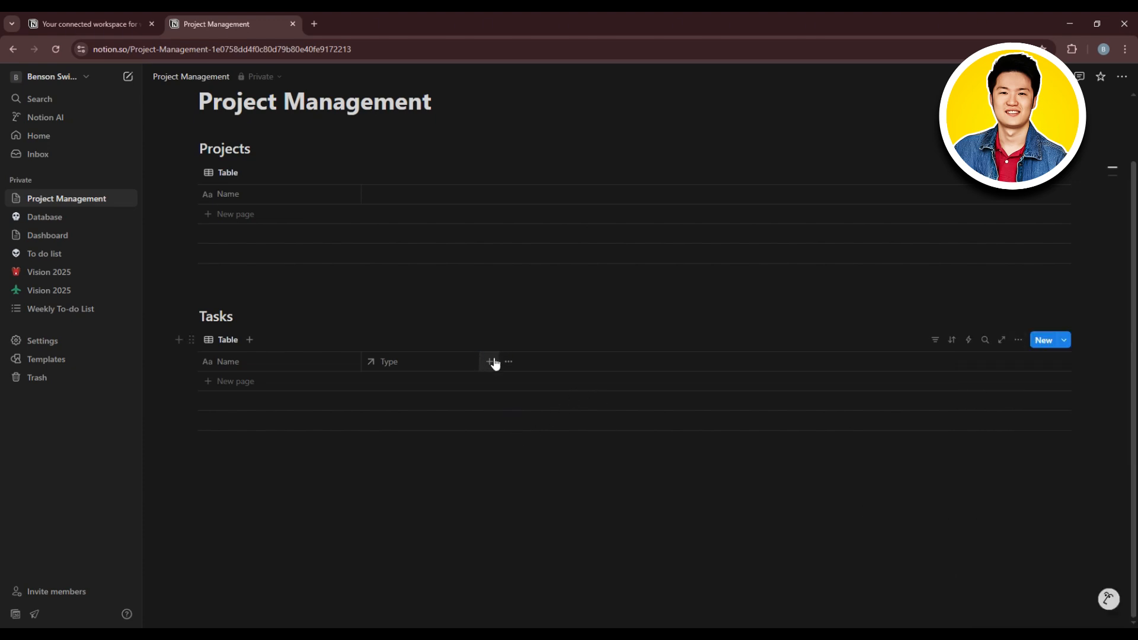
# - Add a Date property named "Due Date" to the Tasks table
pyautogui.click(490, 360)
pyautogui.scroll(-3, 995, 411)
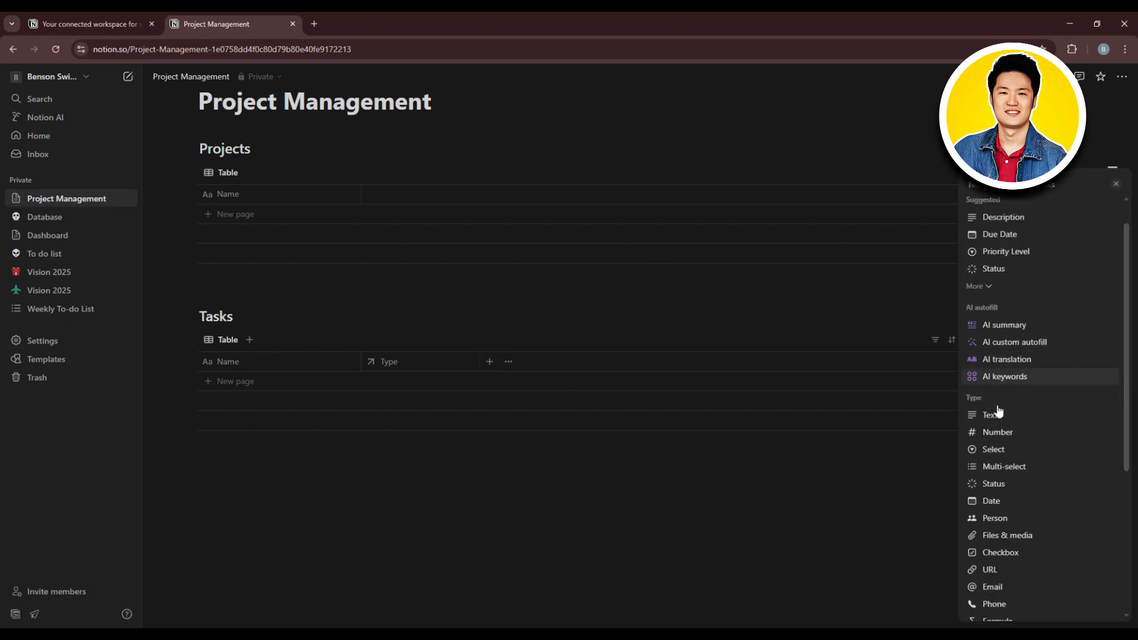
pyautogui.click(975, 418)
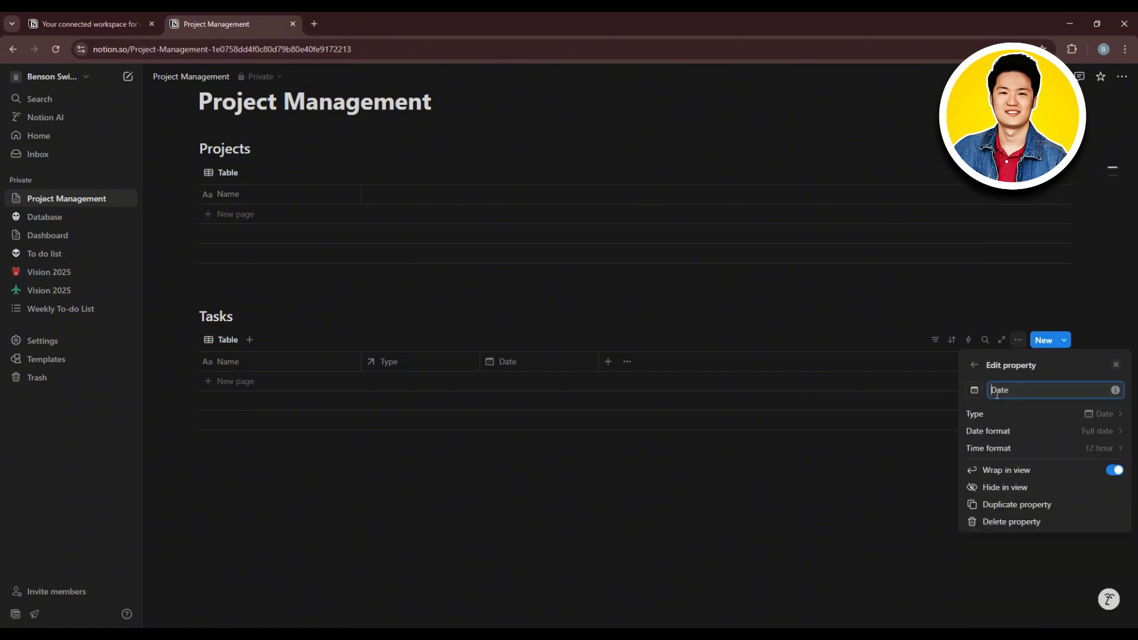
pyautogui.write('Due')
pyautogui.click(800, 464)
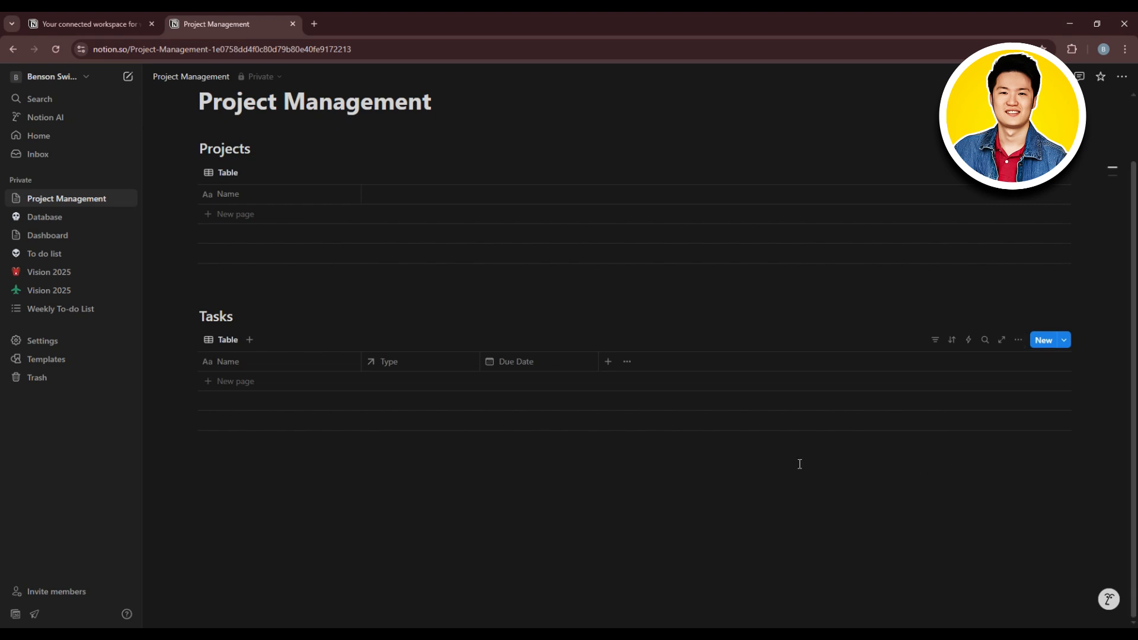
# - Add a Checkbox property named "Completed" to the Tasks table, keeping its default icon
pyautogui.click(607, 362)
pyautogui.scroll(-2, 1016, 404)
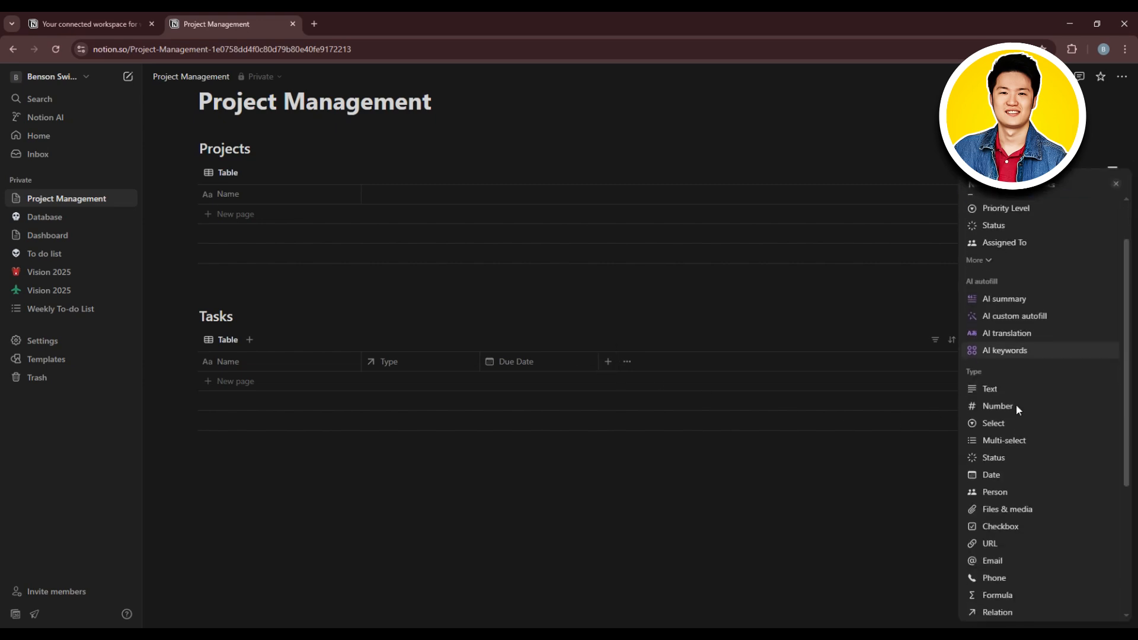
pyautogui.scroll(-2, 1017, 414)
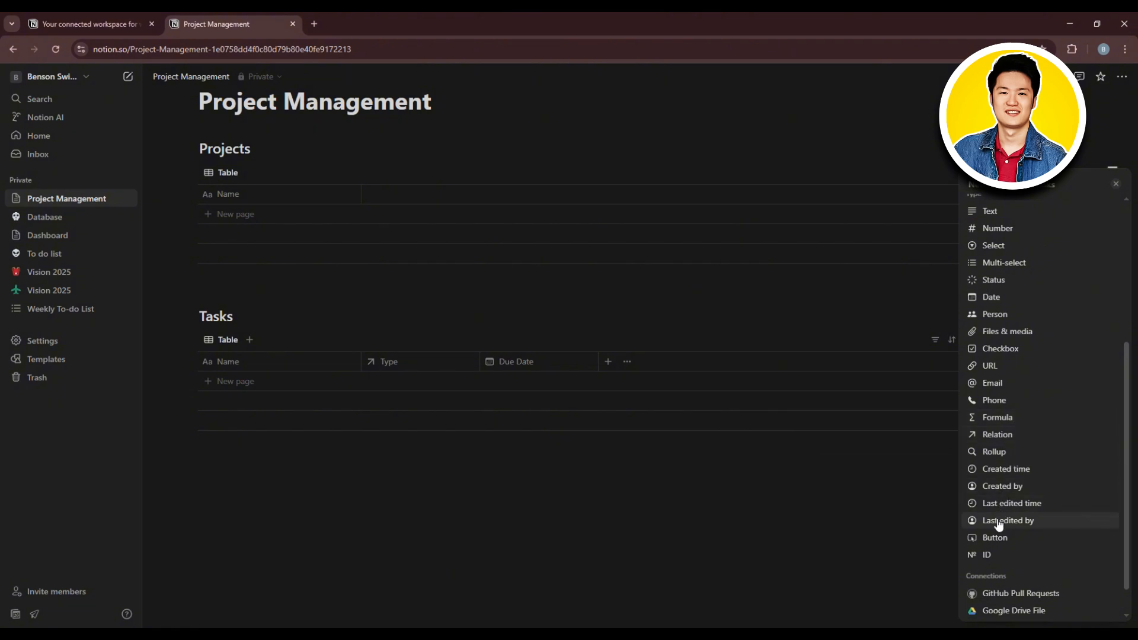
pyautogui.click(987, 349)
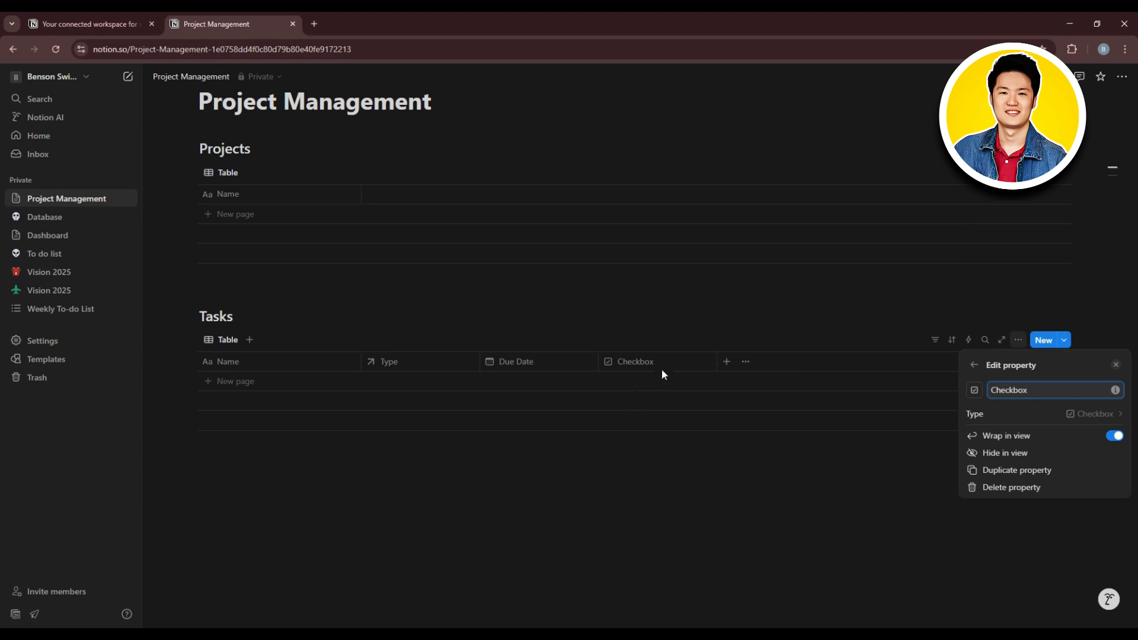
pyautogui.doubleClick(1019, 389)
pyautogui.write('Comp')
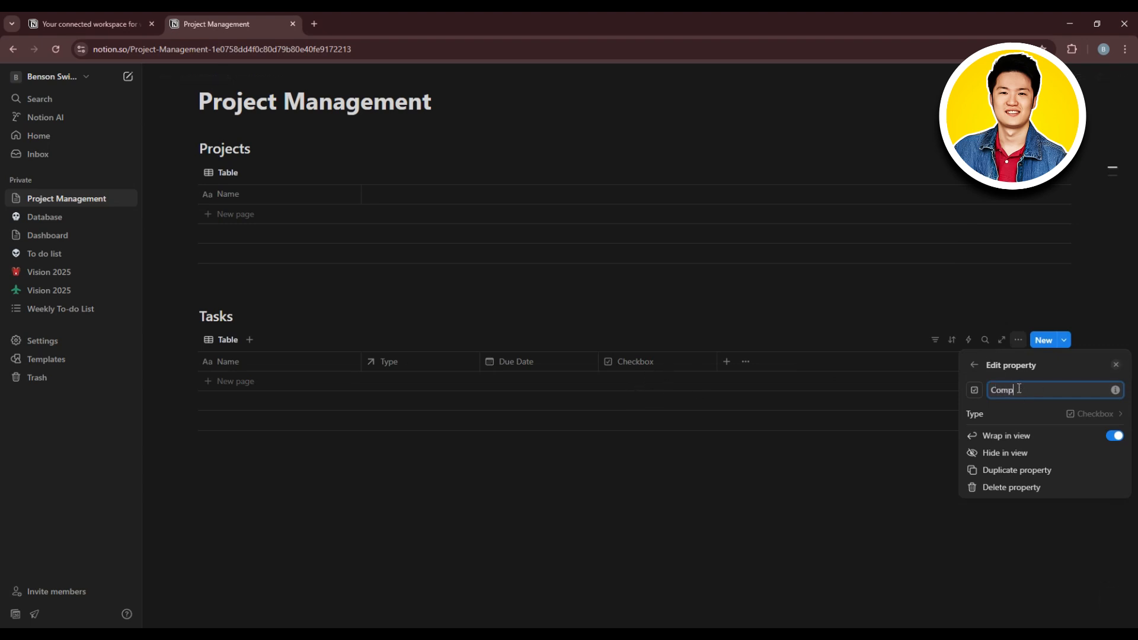
pyautogui.write('leted')
pyautogui.click(967, 390)
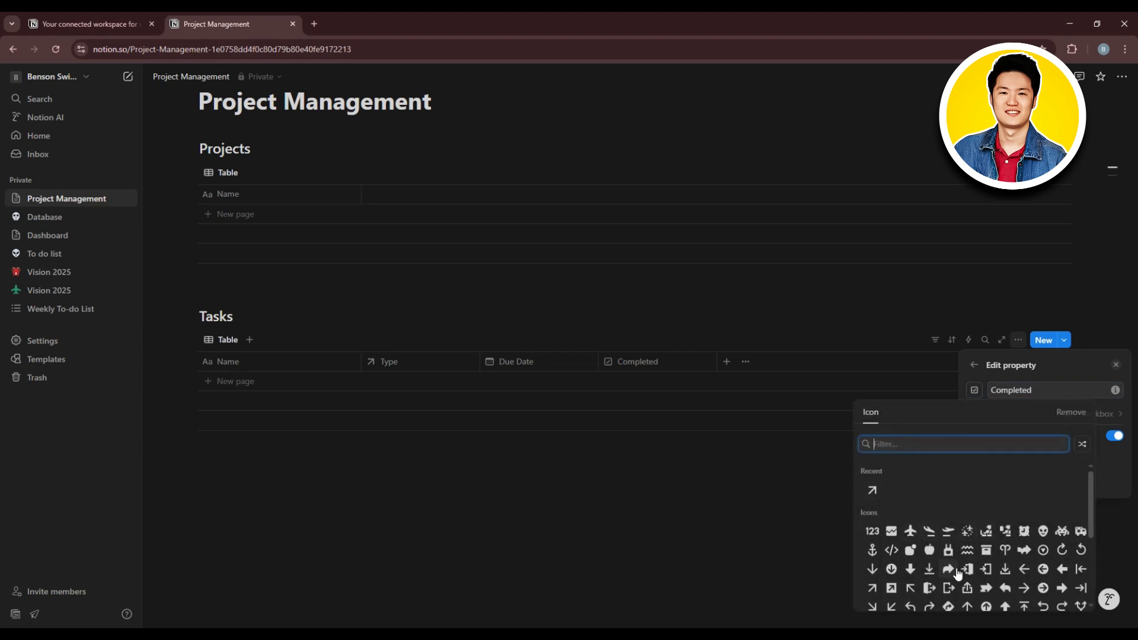
pyautogui.click(795, 540)
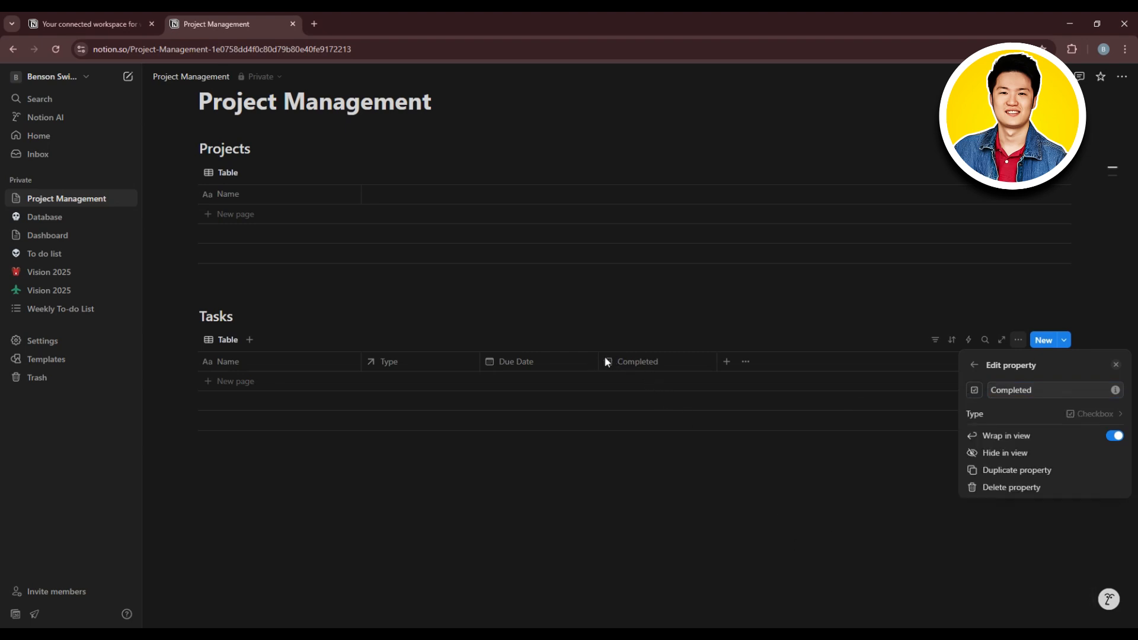
pyautogui.click(749, 481)
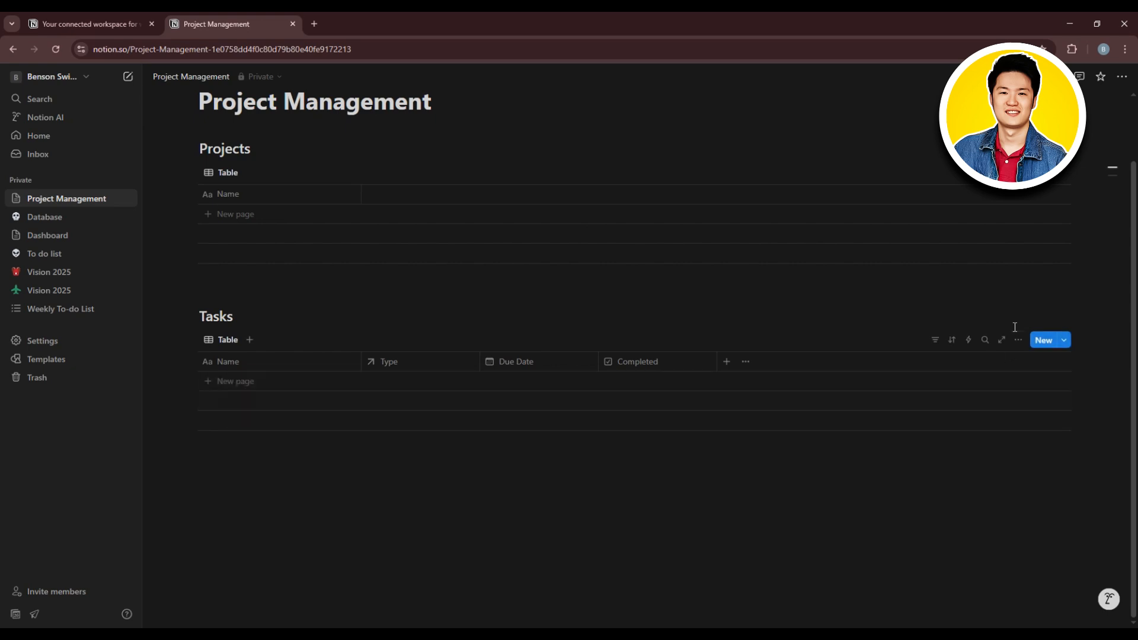
# - Try switching the vertical lines and column wrapping off and back on in the Tasks table's layout
pyautogui.click(1017, 342)
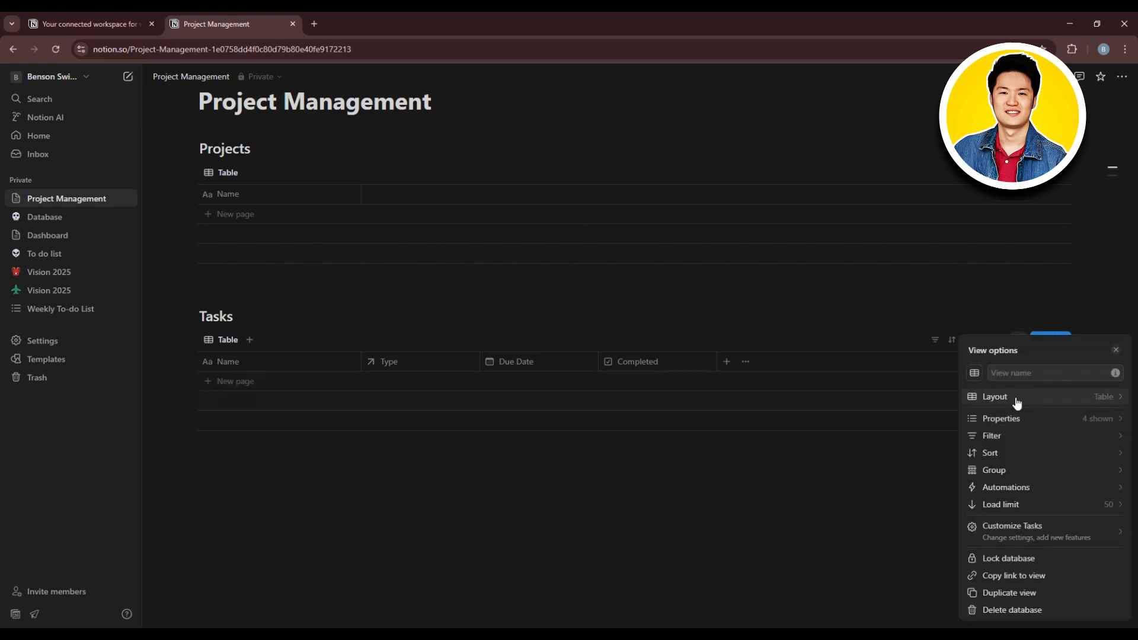
pyautogui.click(995, 396)
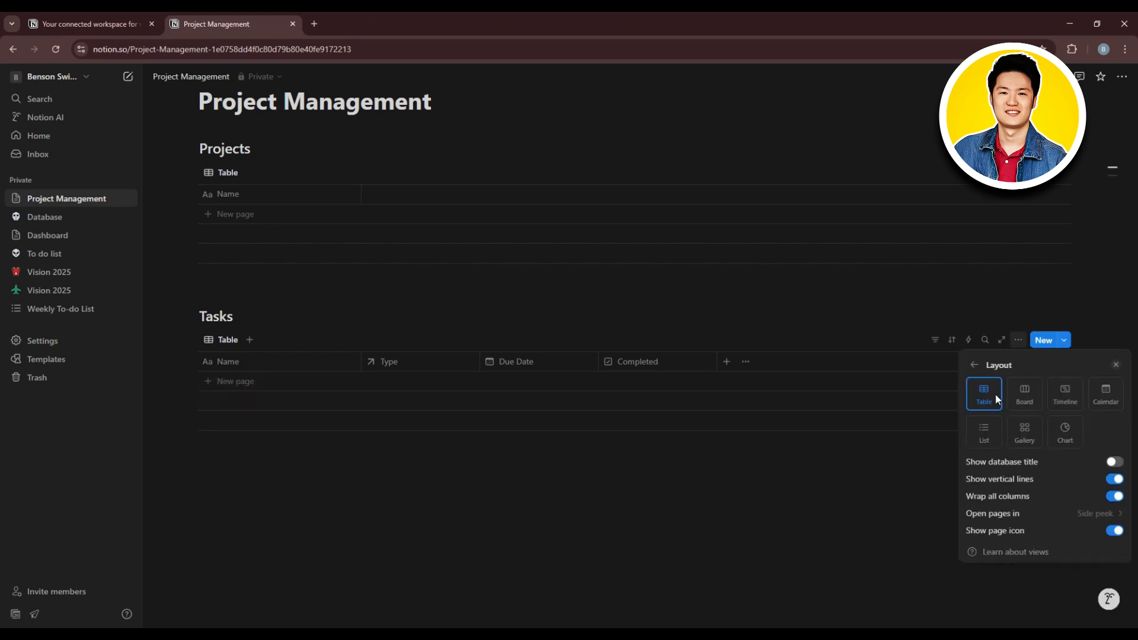
pyautogui.click(1110, 482)
pyautogui.click(1110, 483)
pyautogui.click(1115, 497)
pyautogui.click(1116, 498)
pyautogui.click(805, 508)
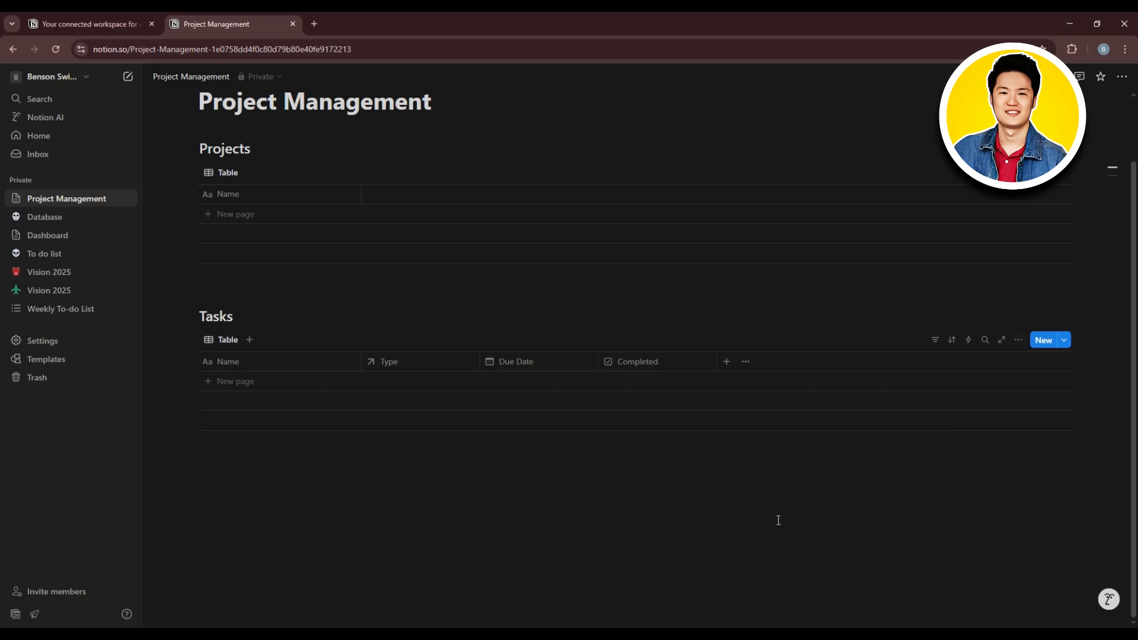
# - Add a new entry named "Project Report" to the Tasks table
pyautogui.scroll(1, 182, 416)
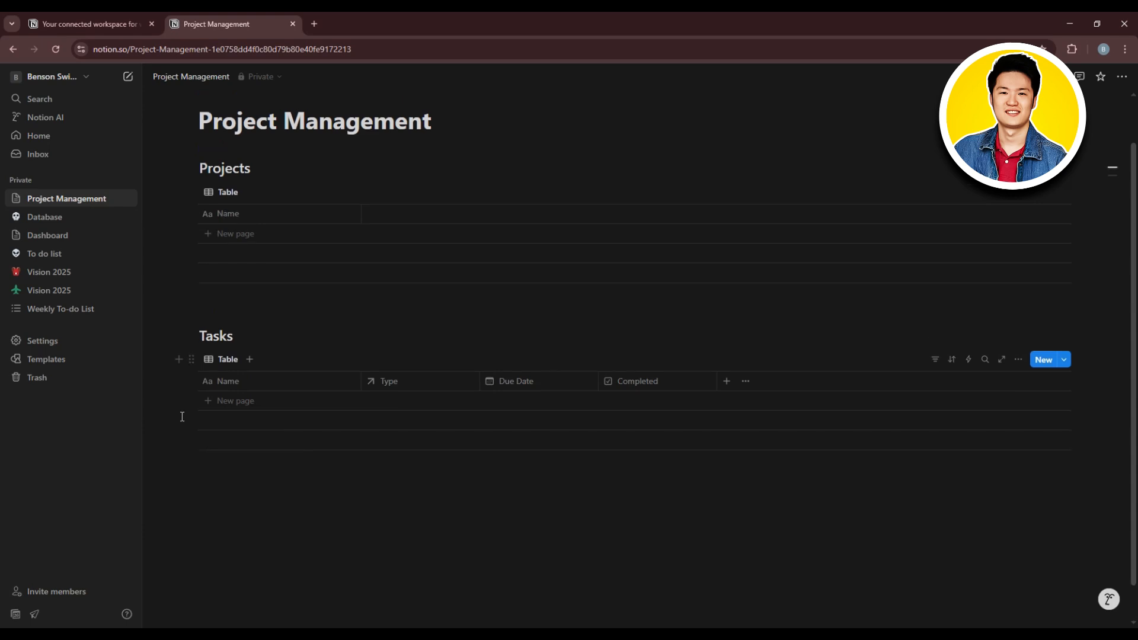
pyautogui.click(226, 402)
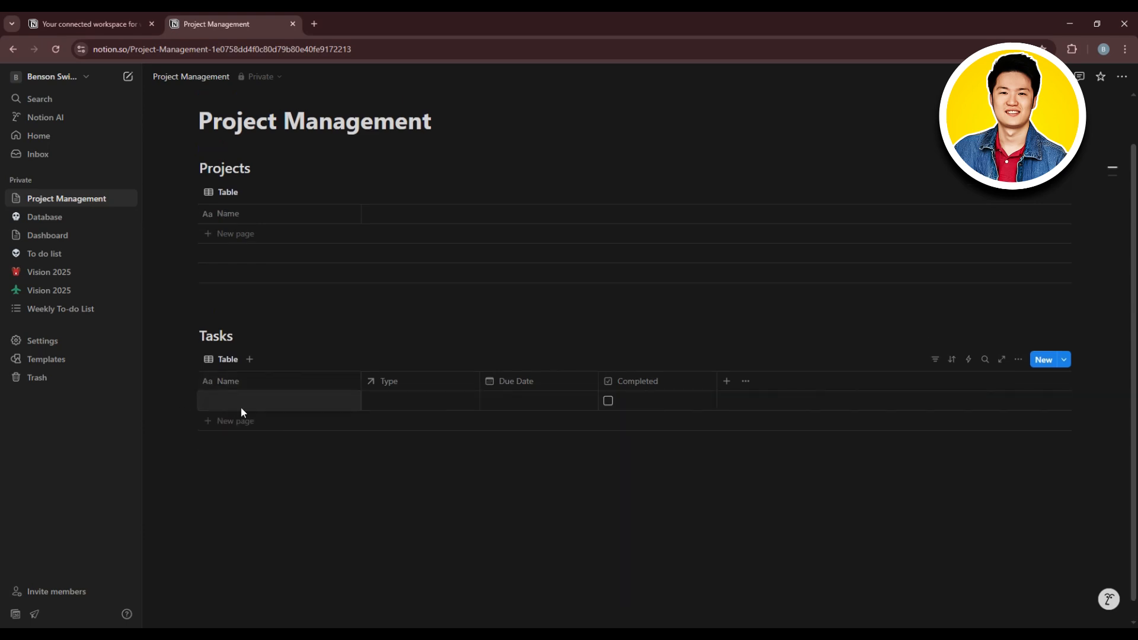
pyautogui.write('Project Report')
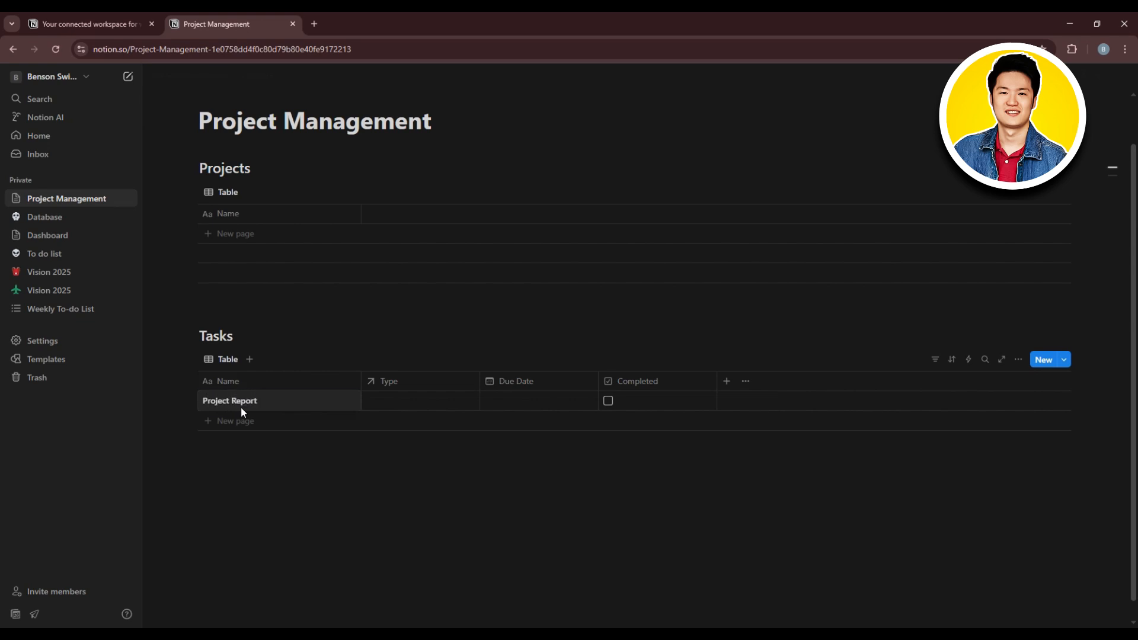
pyautogui.press('Escape')
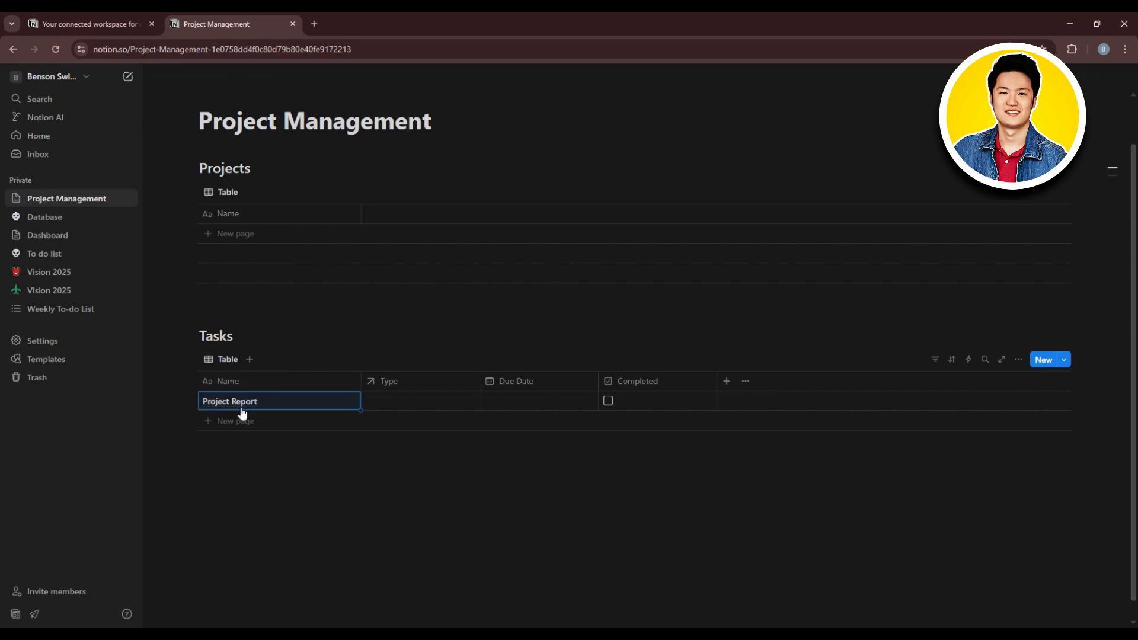
pyautogui.click(296, 444)
pyautogui.click(339, 467)
# - Set the Project Report task's type to write and its due date to April 29, 2025, with the same end date
pyautogui.click(404, 407)
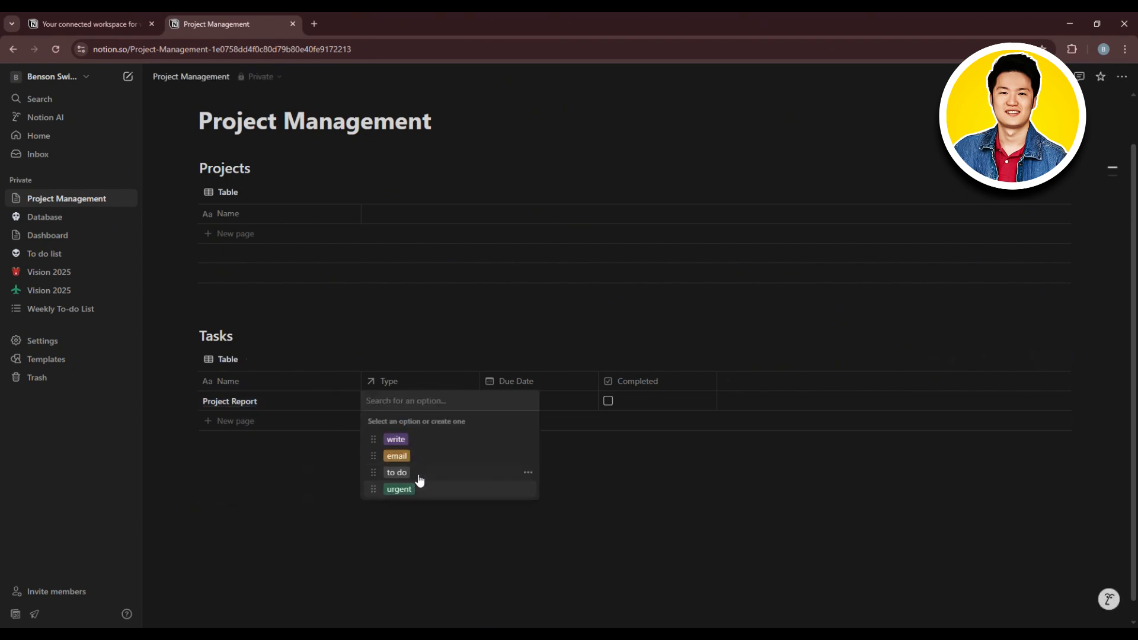
pyautogui.click(428, 441)
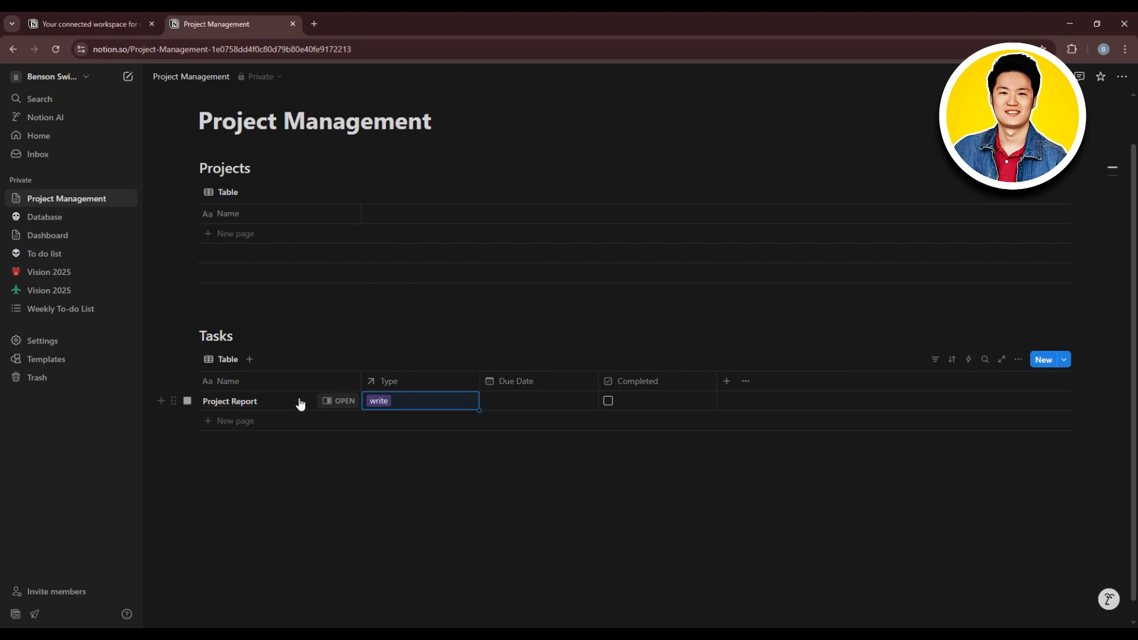
pyautogui.click(524, 404)
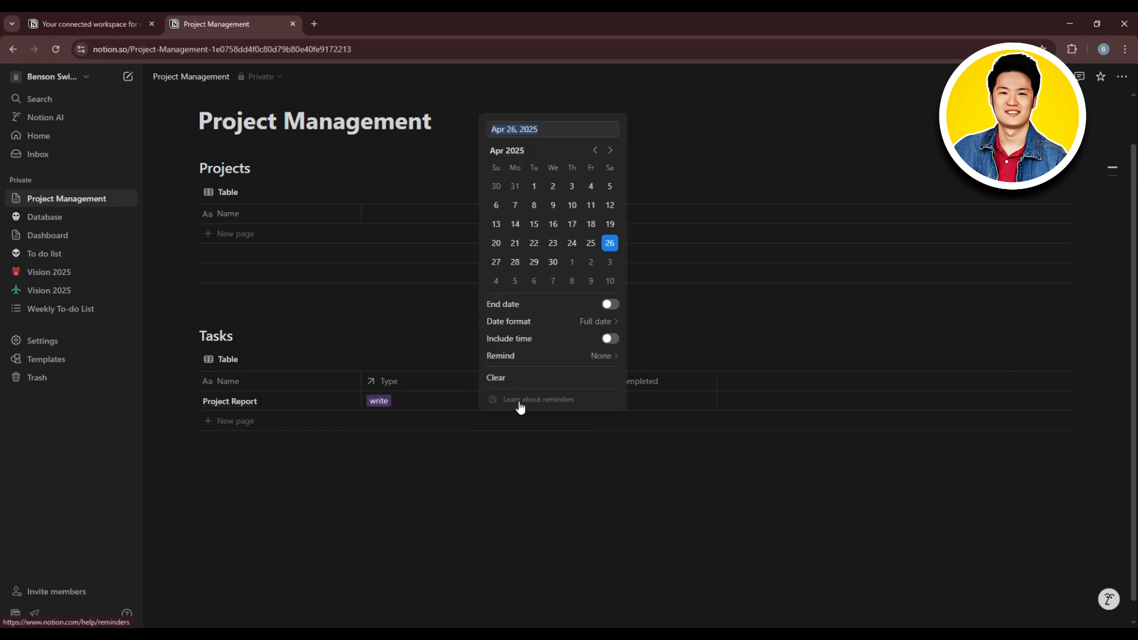
pyautogui.click(591, 186)
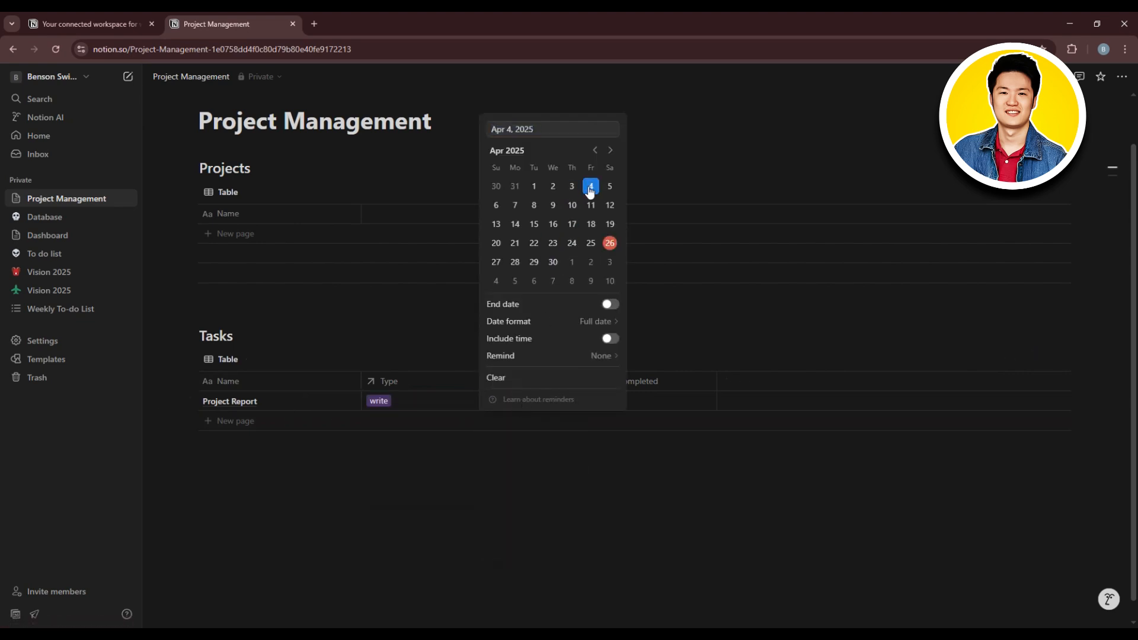
pyautogui.click(534, 262)
pyautogui.click(609, 304)
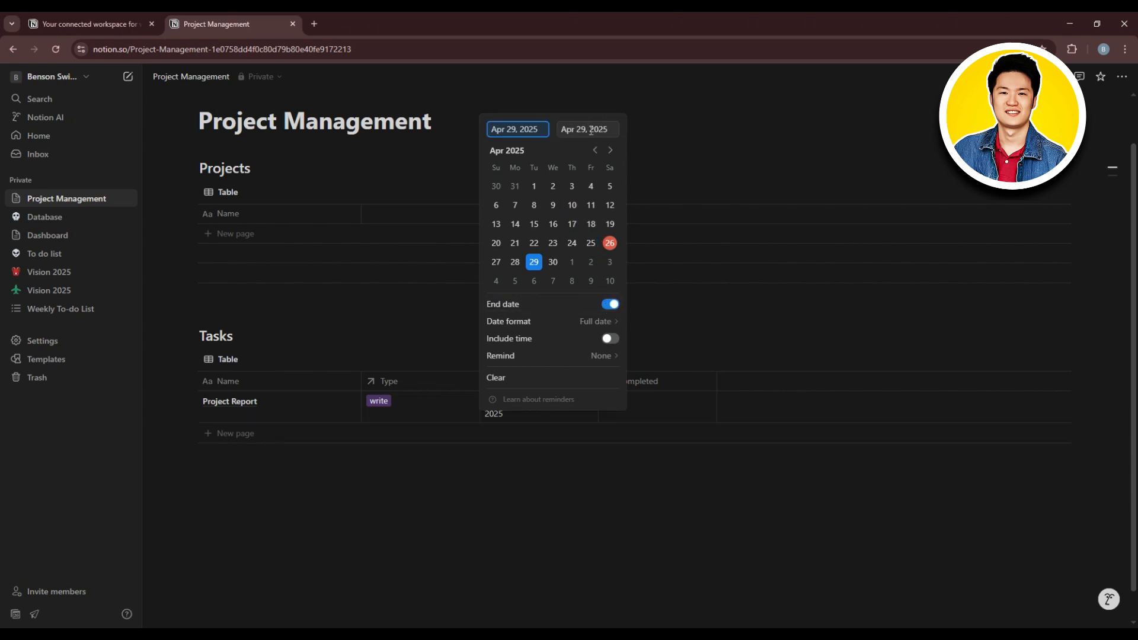
pyautogui.click(610, 245)
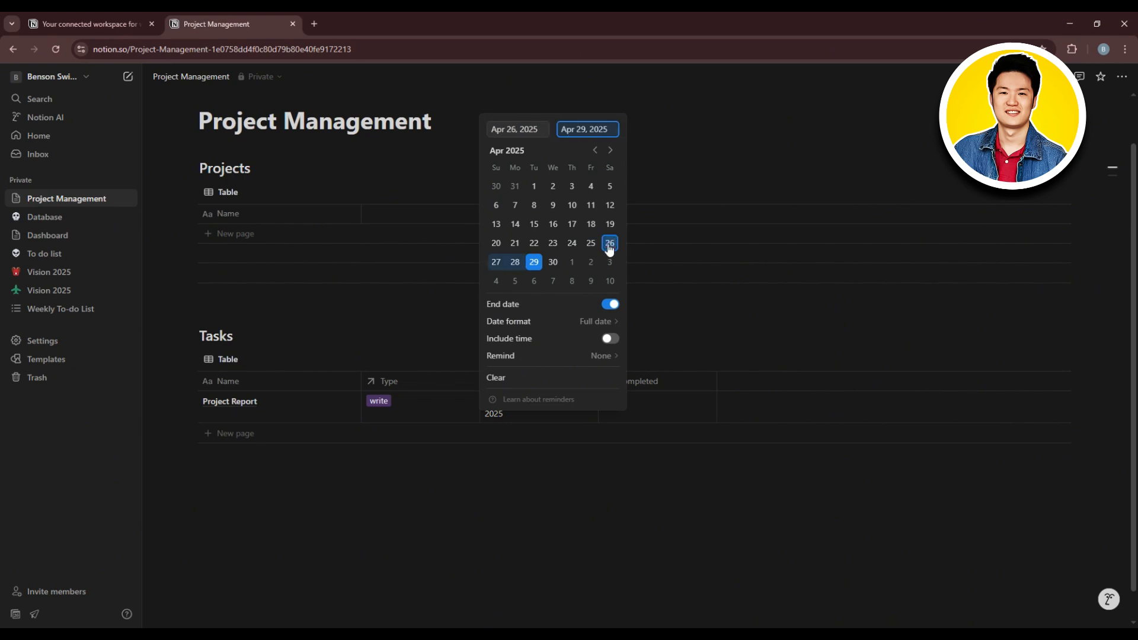
pyautogui.click(534, 263)
pyautogui.click(534, 262)
pyautogui.press('Escape')
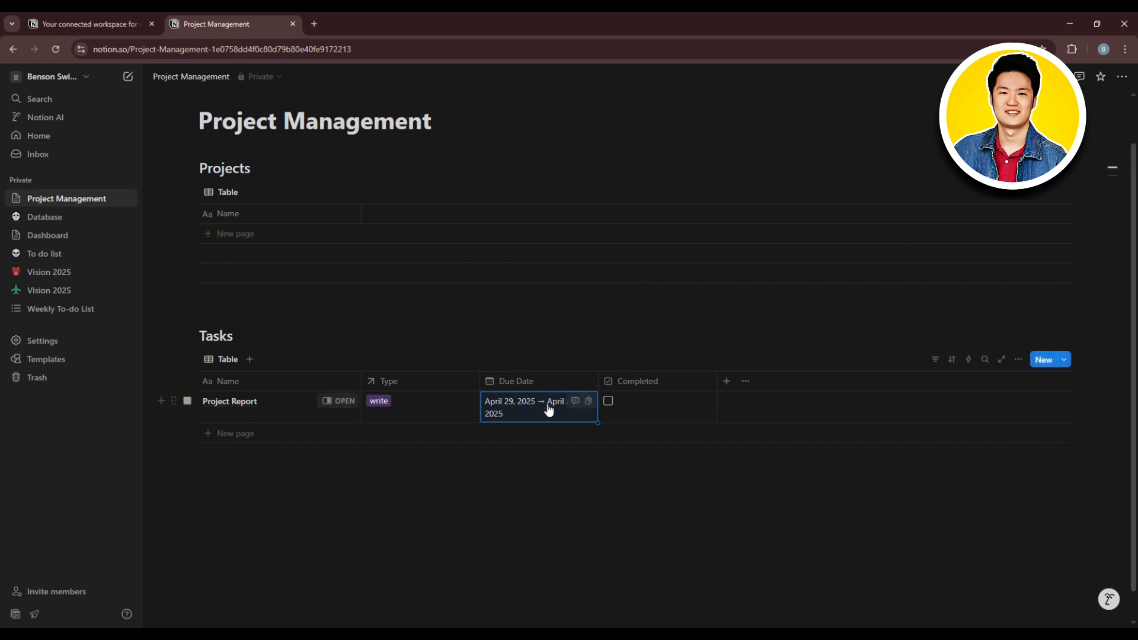
# - Add a new entry named "Email" to the Tasks table and set its type to email
pyautogui.click(240, 433)
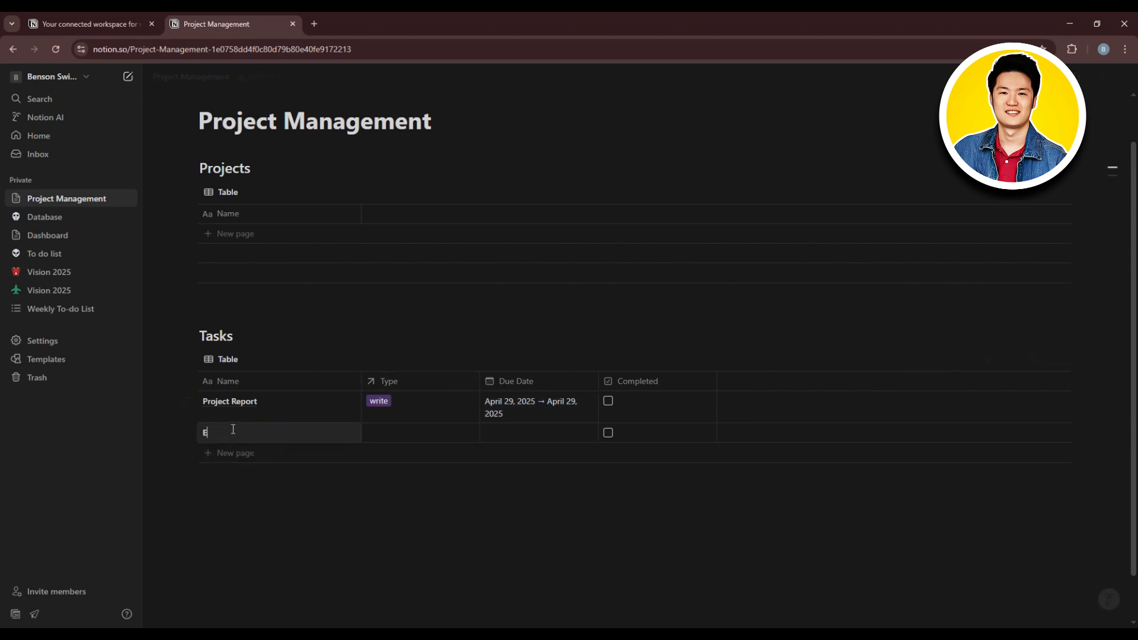
pyautogui.write('Email')
pyautogui.press('Return')
pyautogui.click(382, 435)
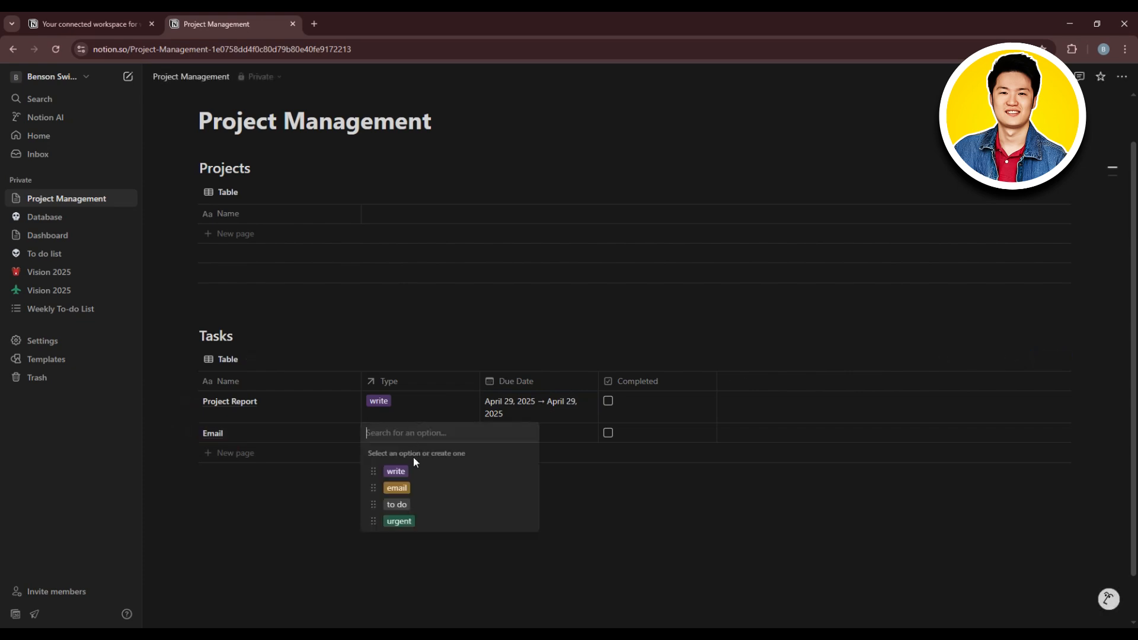
pyautogui.click(397, 488)
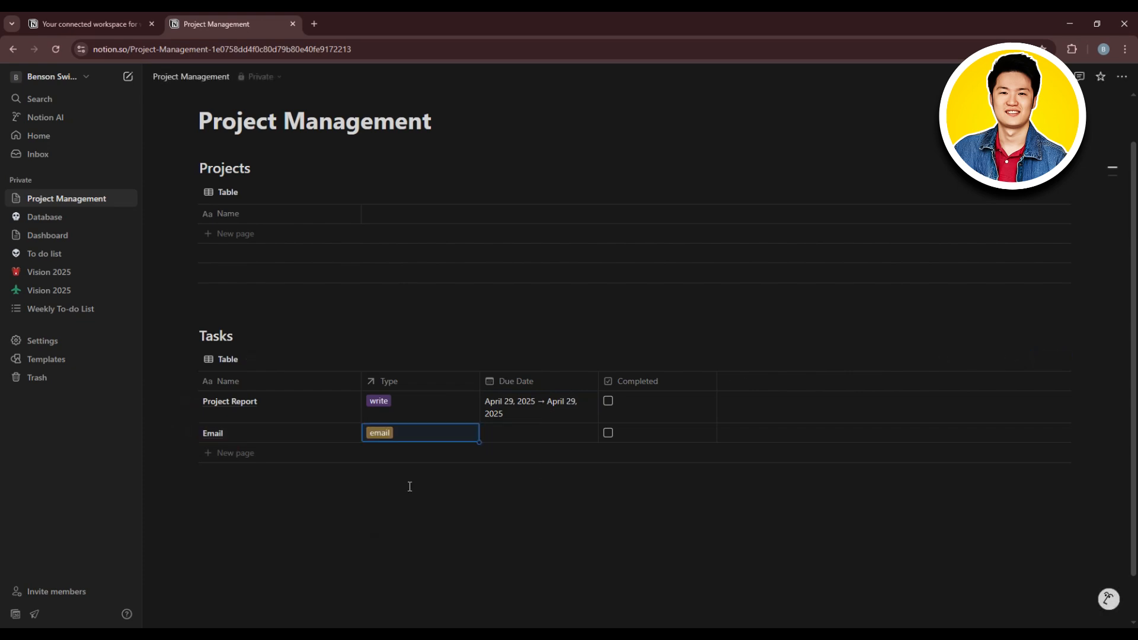
# - Set the Email task's due date to April 26, 2025, with an end date on the same day
pyautogui.click(519, 439)
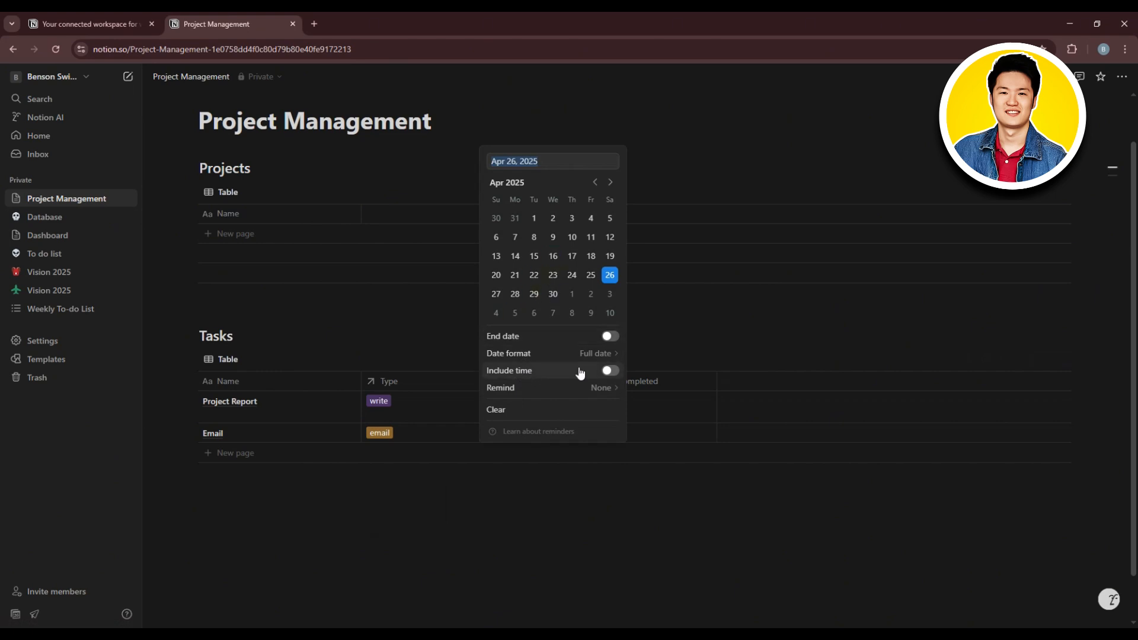
pyautogui.click(610, 336)
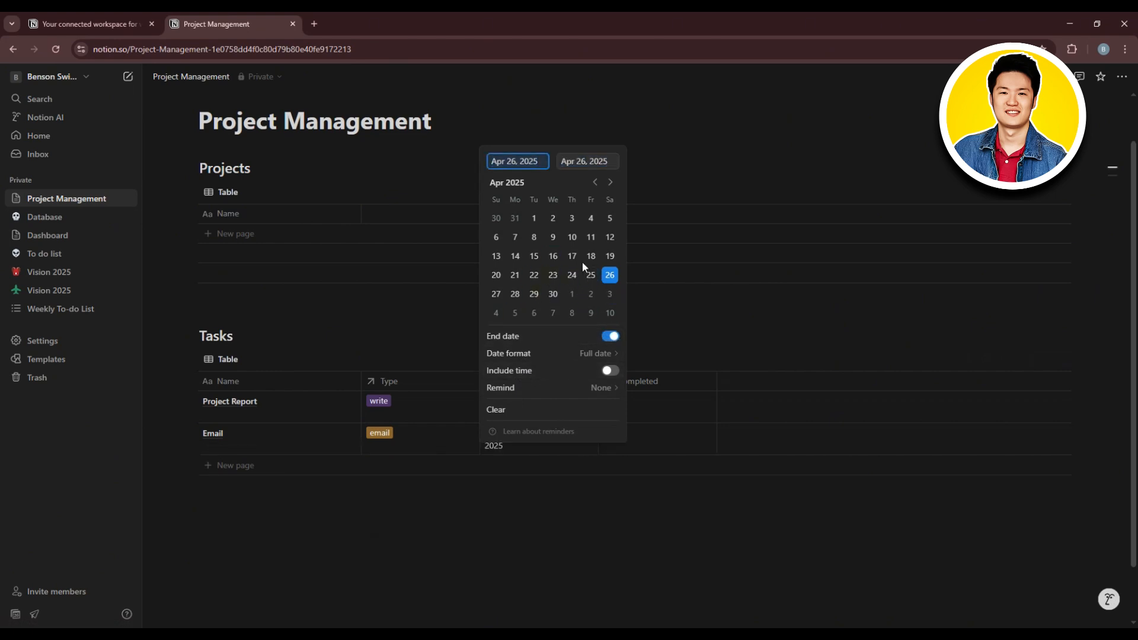
pyautogui.click(647, 353)
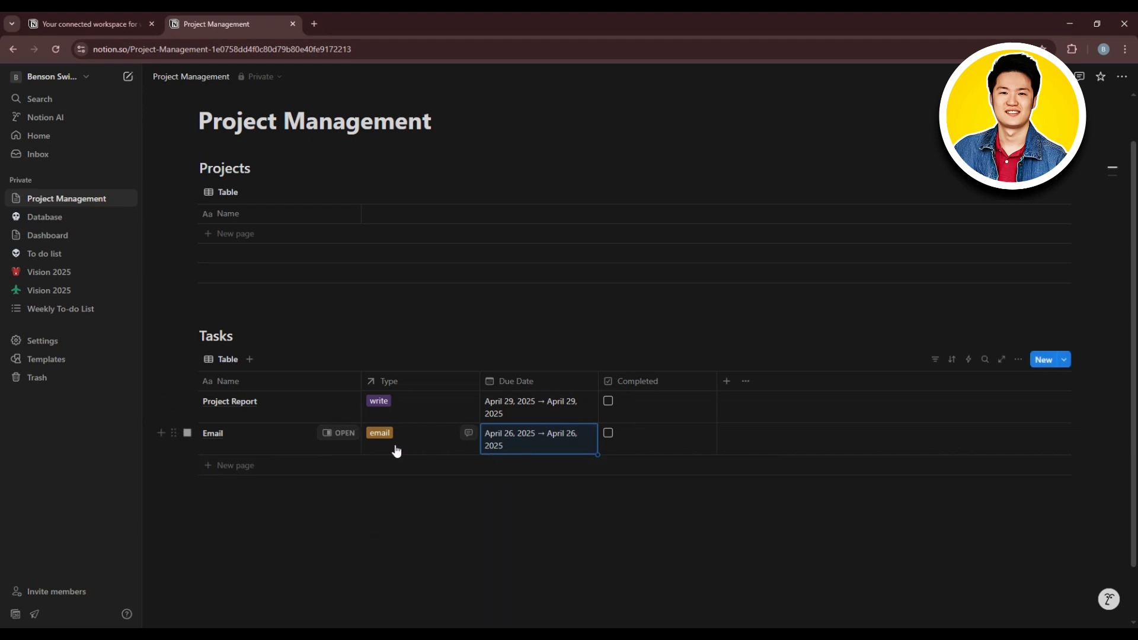
# - Add a new entry named "Fix Website" to the Tasks table and set its type to urgent
pyautogui.click(237, 465)
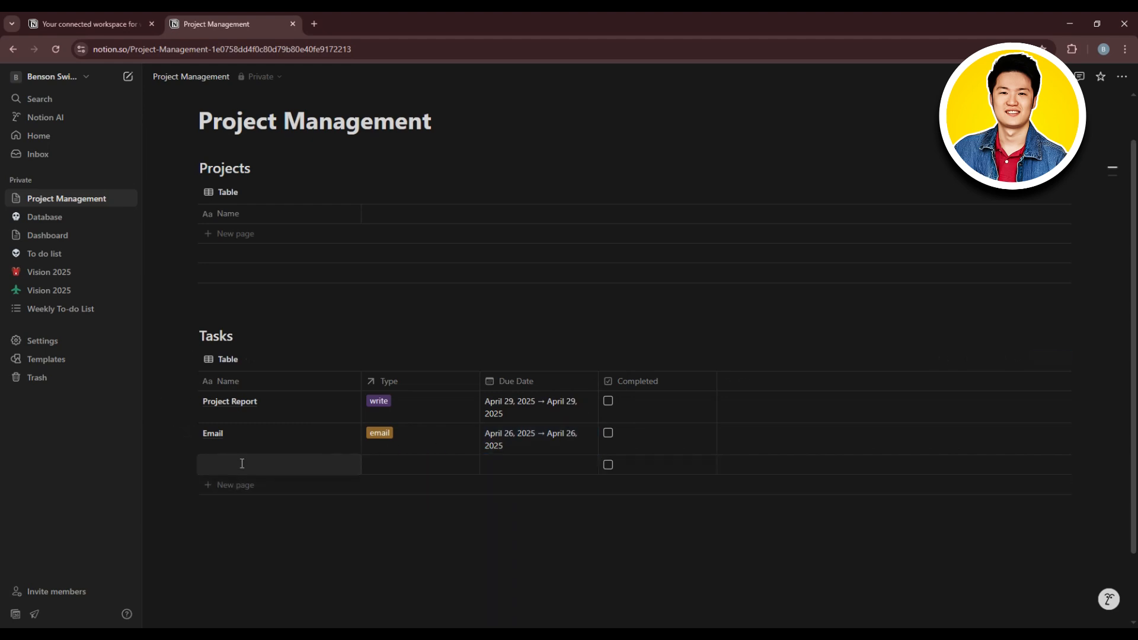
pyautogui.write('Fix')
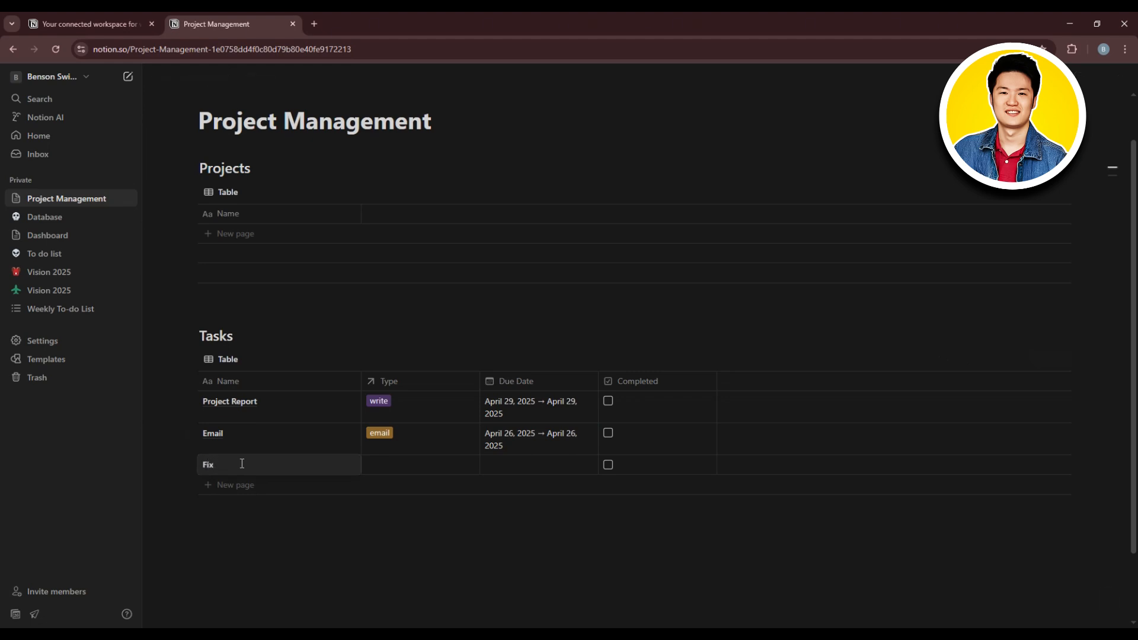
pyautogui.write(' Wesite')
pyautogui.press('Left')
pyautogui.press('Left')
pyautogui.write('b')
pyautogui.click(402, 465)
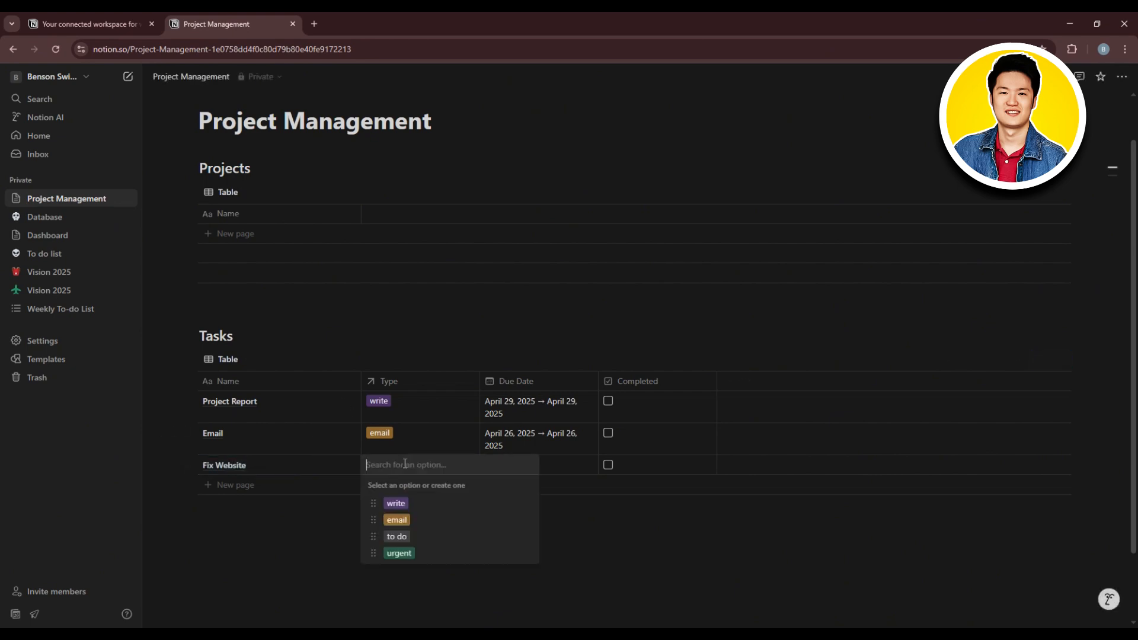
pyautogui.click(399, 553)
# - Set the Fix Website task's due date to April 17, 2025, without an end date
pyautogui.click(521, 465)
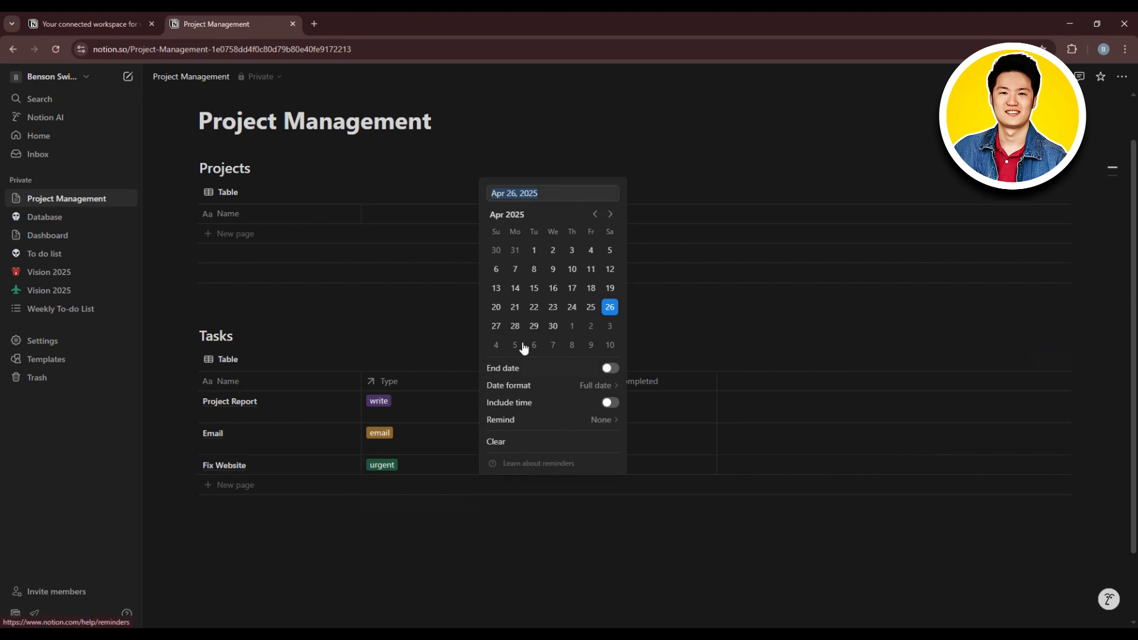
pyautogui.click(572, 290)
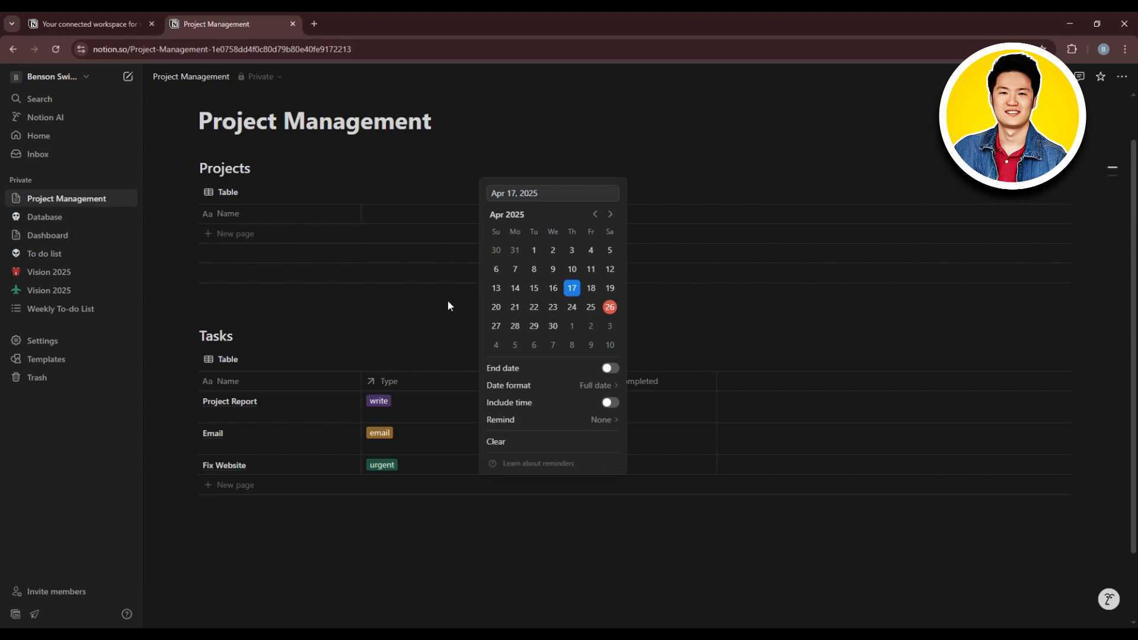
pyautogui.press('Escape')
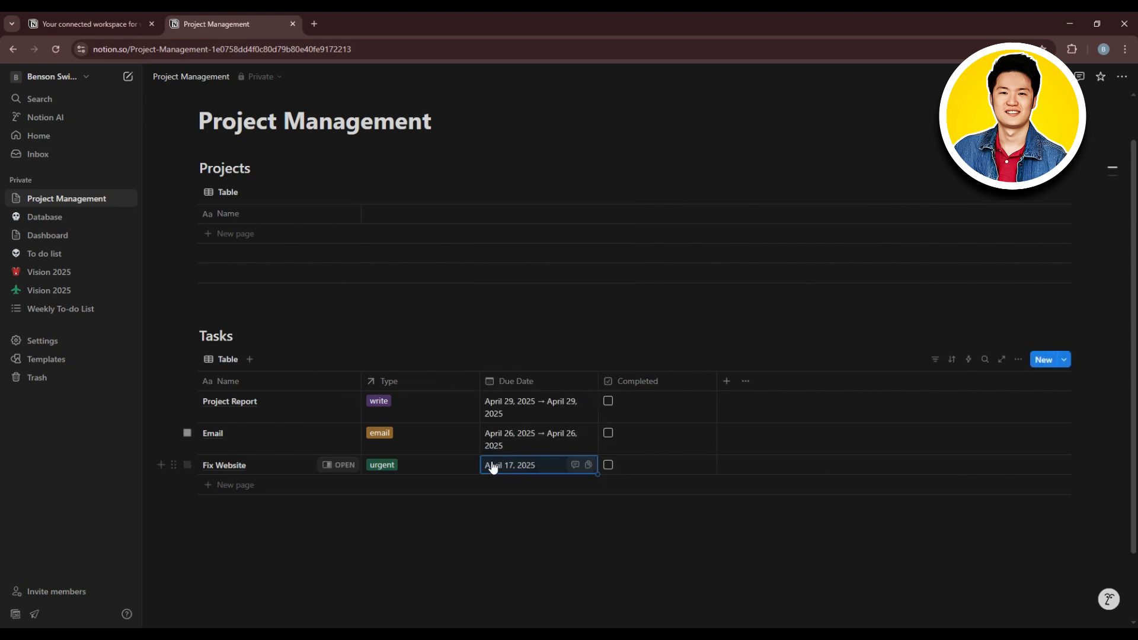
pyautogui.click(577, 328)
# - Sort the Tasks table by Due Date in ascending order
pyautogui.moveTo(815, 367)
pyautogui.click(953, 361)
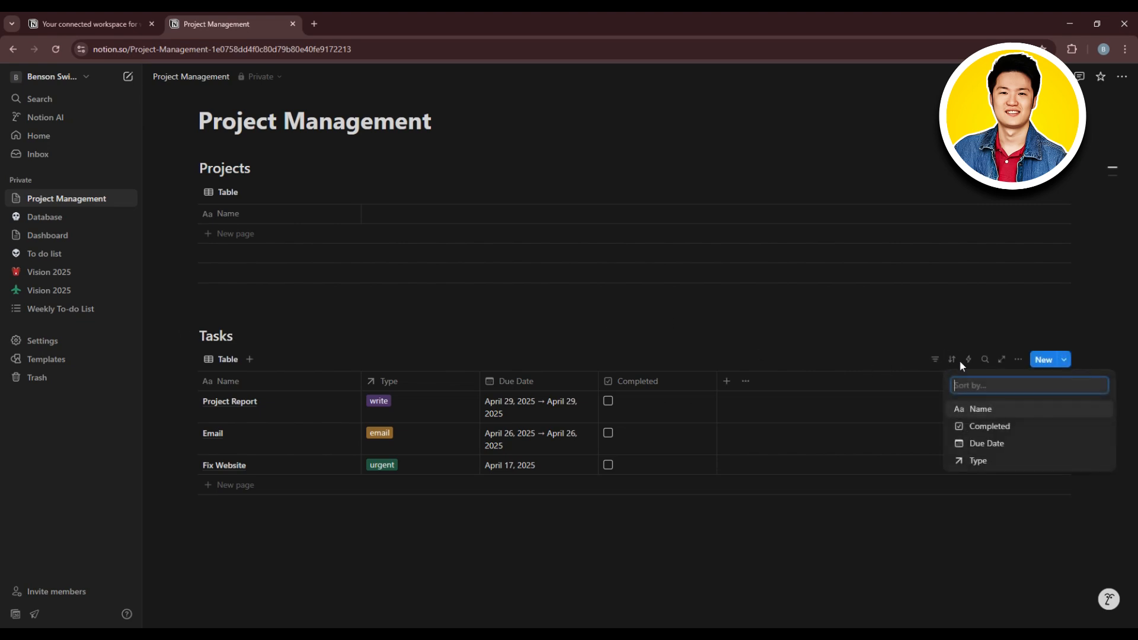
pyautogui.click(987, 444)
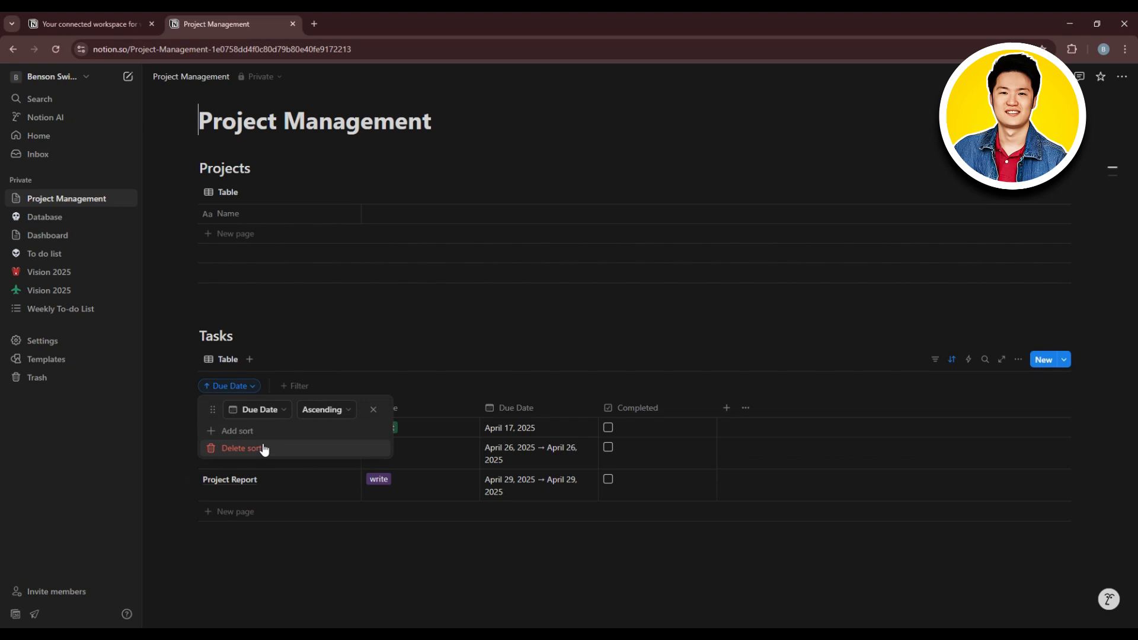
pyautogui.click(279, 413)
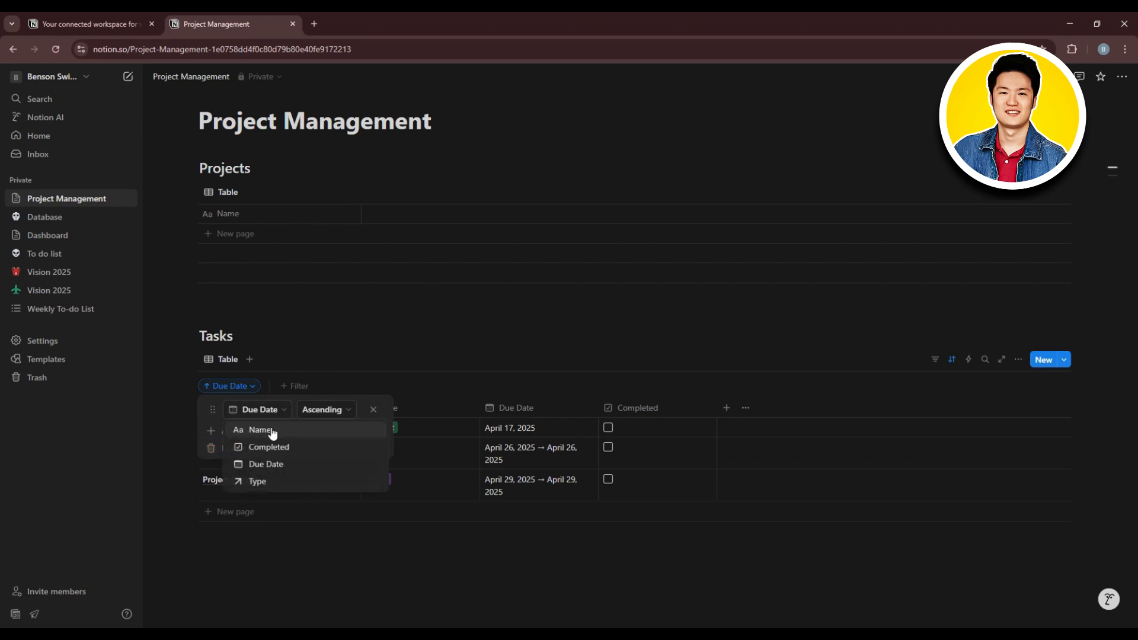
pyautogui.click(265, 464)
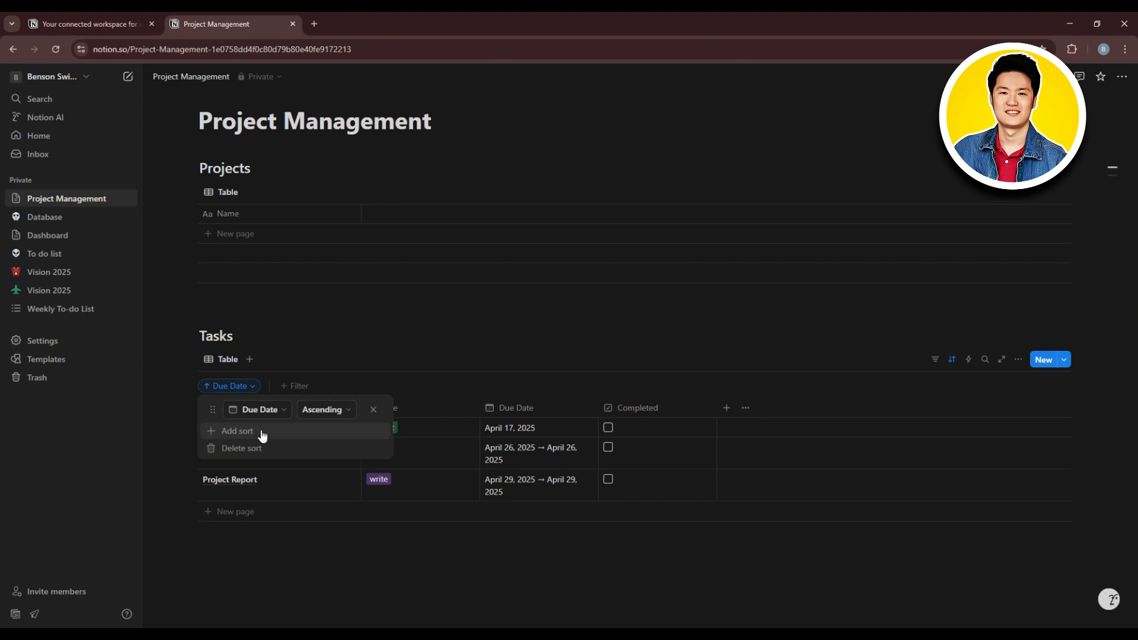
pyautogui.click(335, 341)
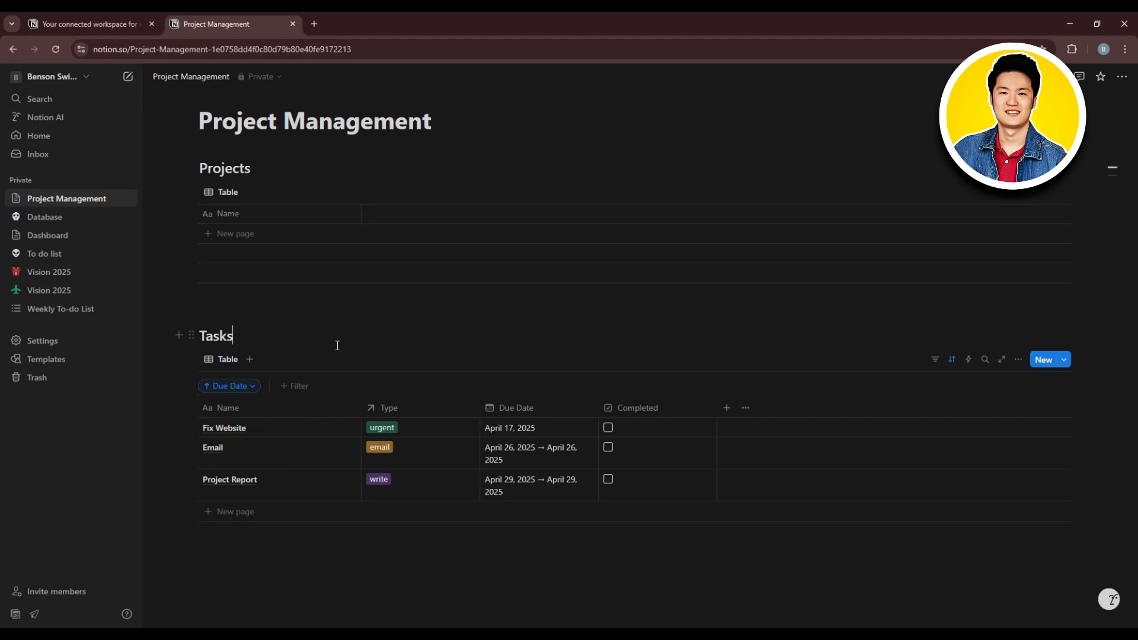
# - Rename the Tasks database's table view to "All Tasks"
pyautogui.click(231, 361)
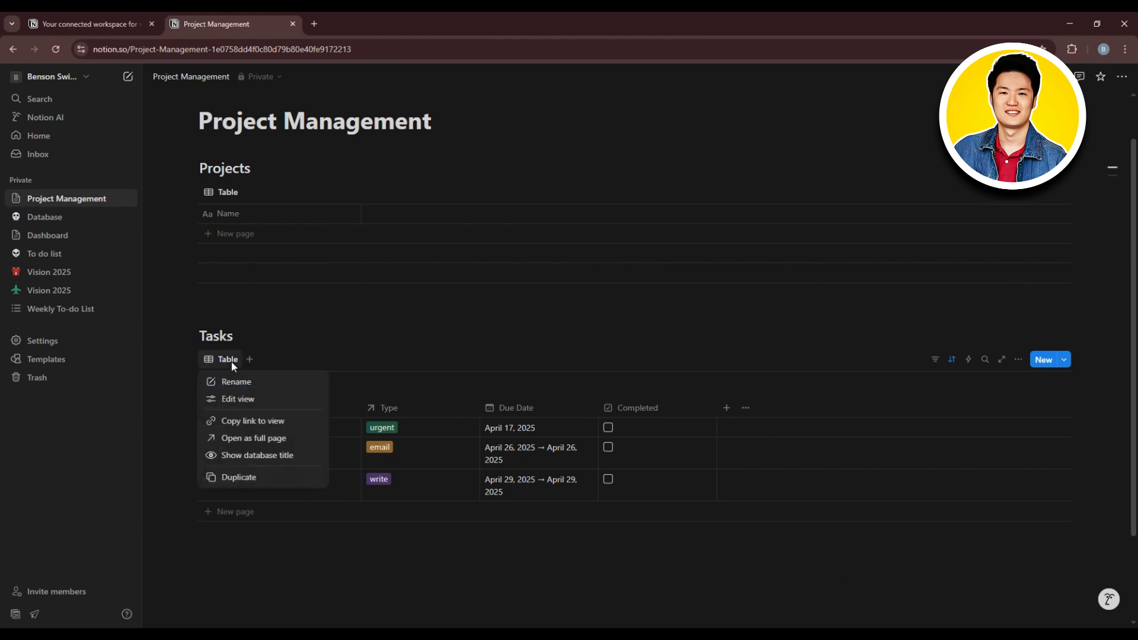
pyautogui.click(236, 383)
pyautogui.write('Al')
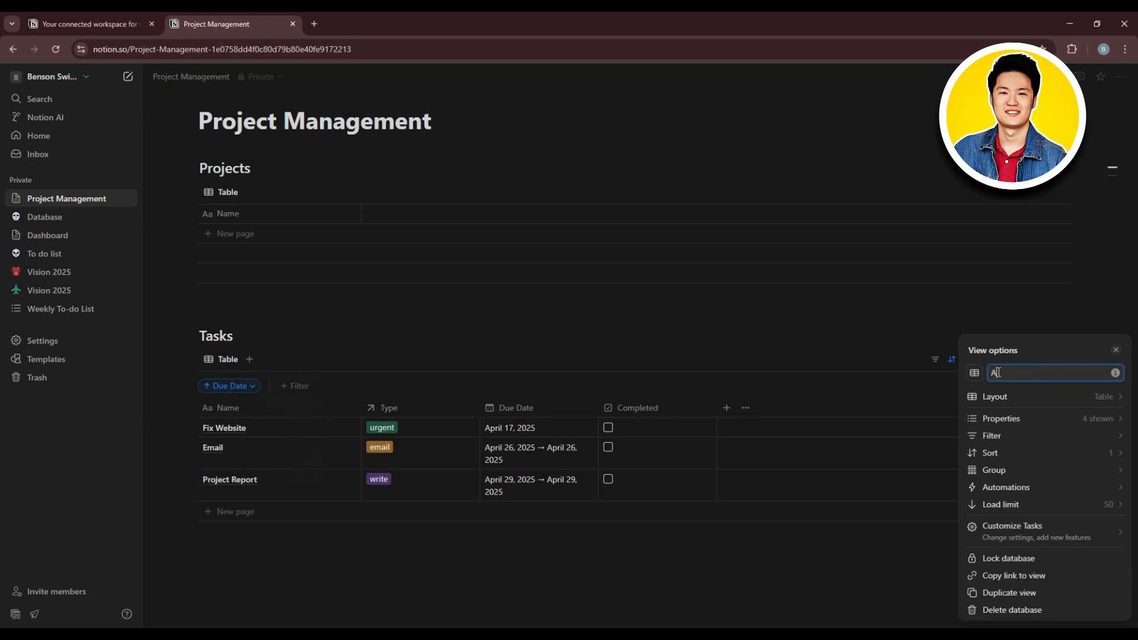
pyautogui.write('l Tasks')
pyautogui.click(506, 364)
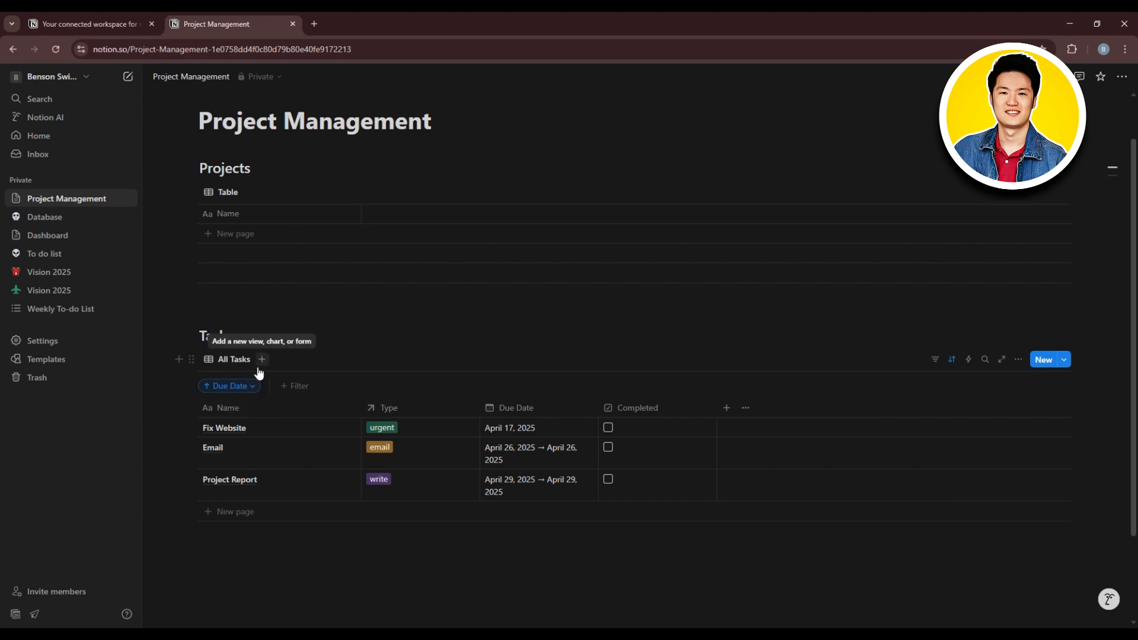
# - Filter the All Tasks view to entries whose Completed property is unchecked
pyautogui.click(295, 387)
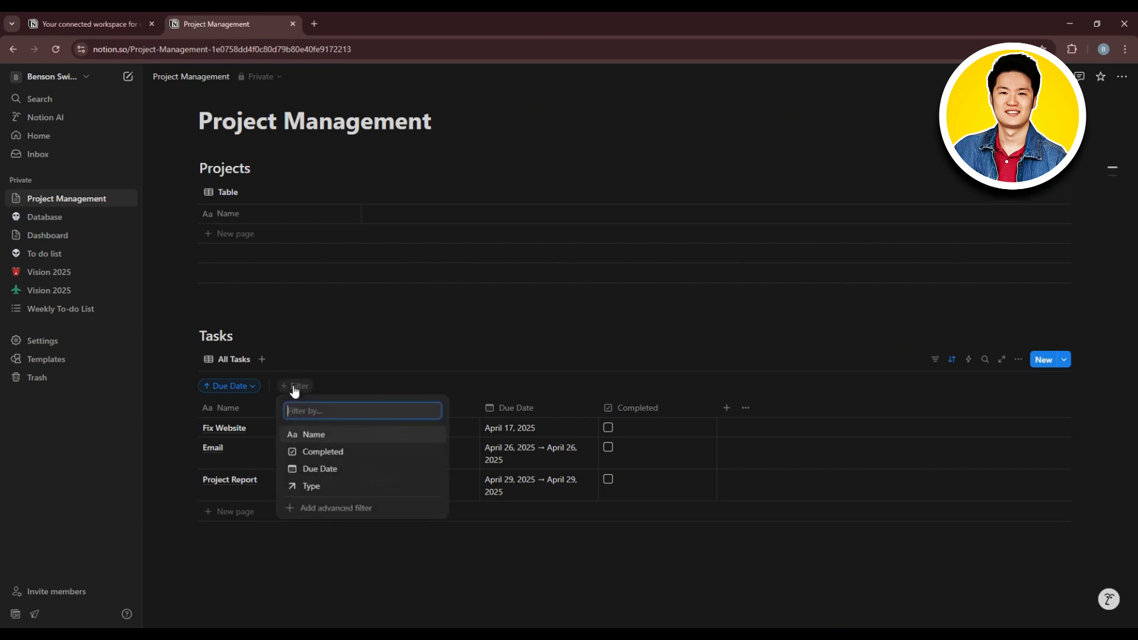
pyautogui.click(326, 451)
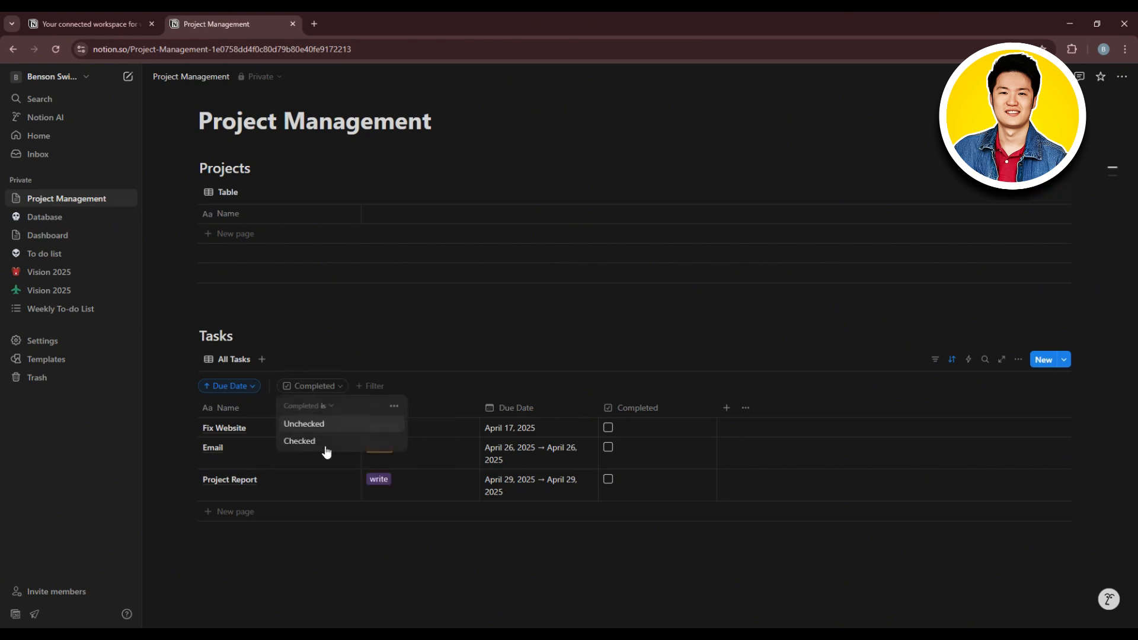
pyautogui.click(311, 425)
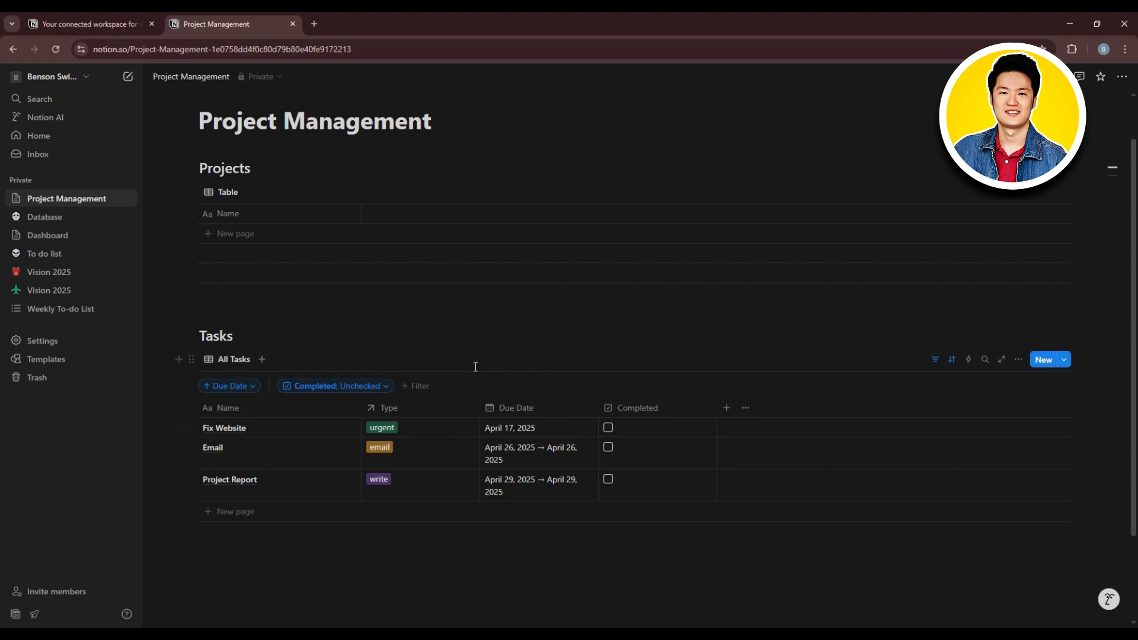
# - Duplicate the All Tasks view and name the copy "completed"
pyautogui.click(228, 360)
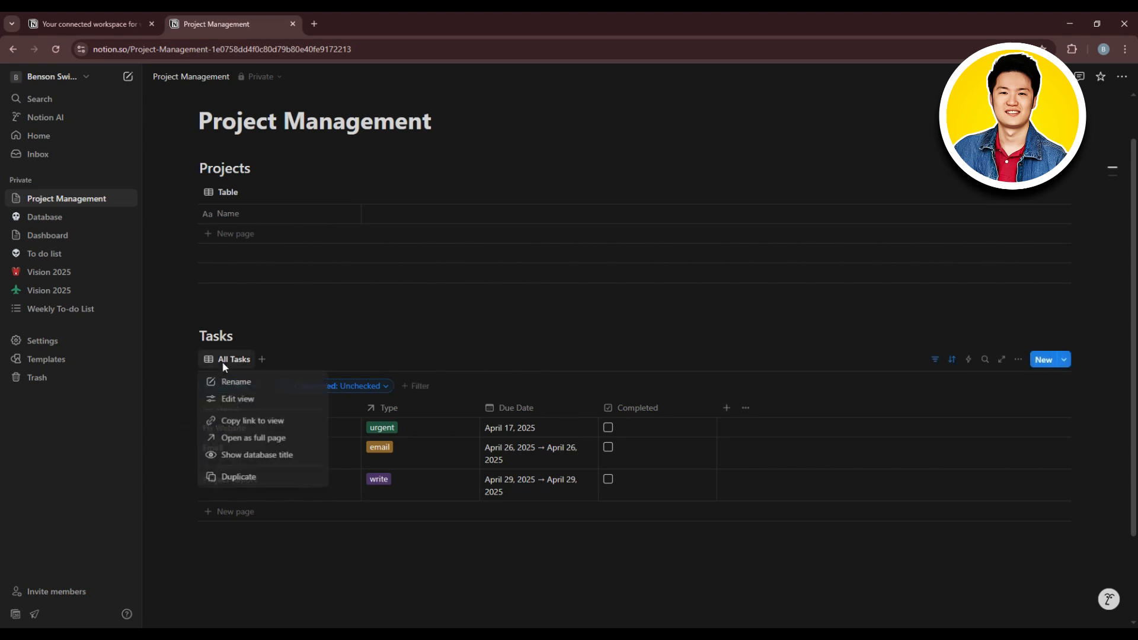
pyautogui.click(245, 474)
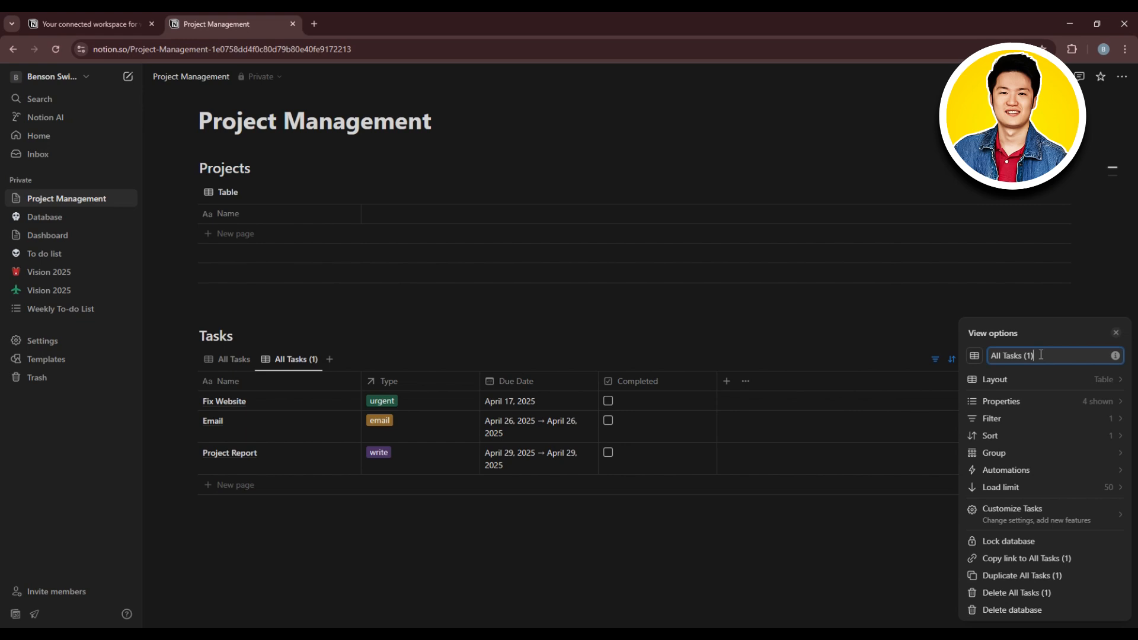
pyautogui.moveTo(1041, 355); pyautogui.dragTo(931, 365)
pyautogui.write('completed')
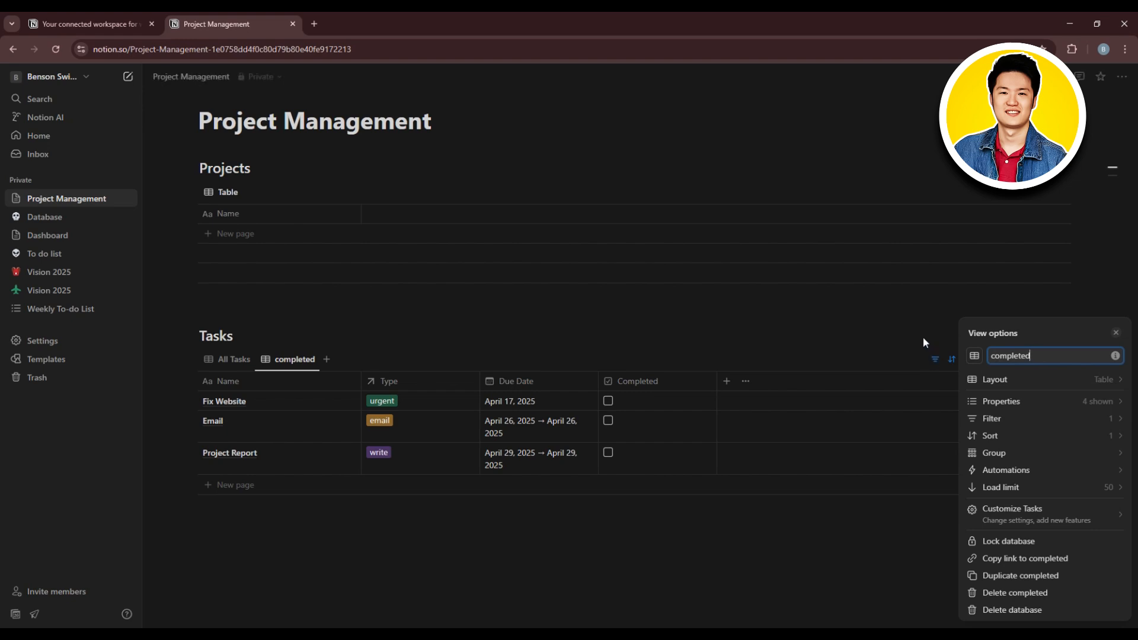
pyautogui.click(923, 336)
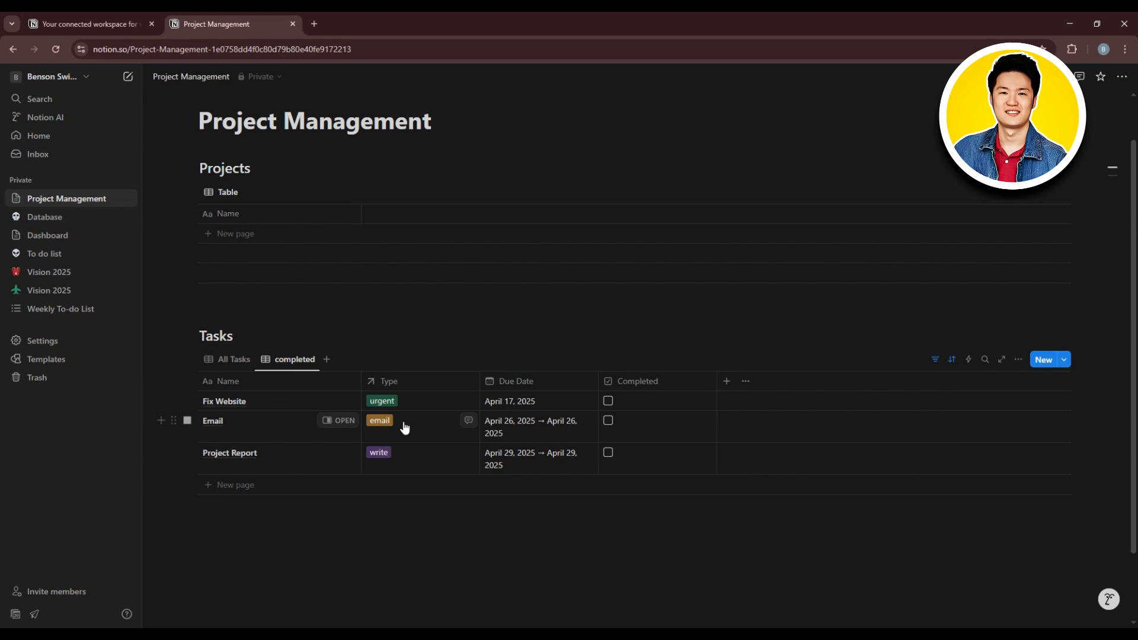
# - Change the completed view's icon in the Tasks database to a checked checkbox symbol
pyautogui.click(266, 362)
pyautogui.click(290, 399)
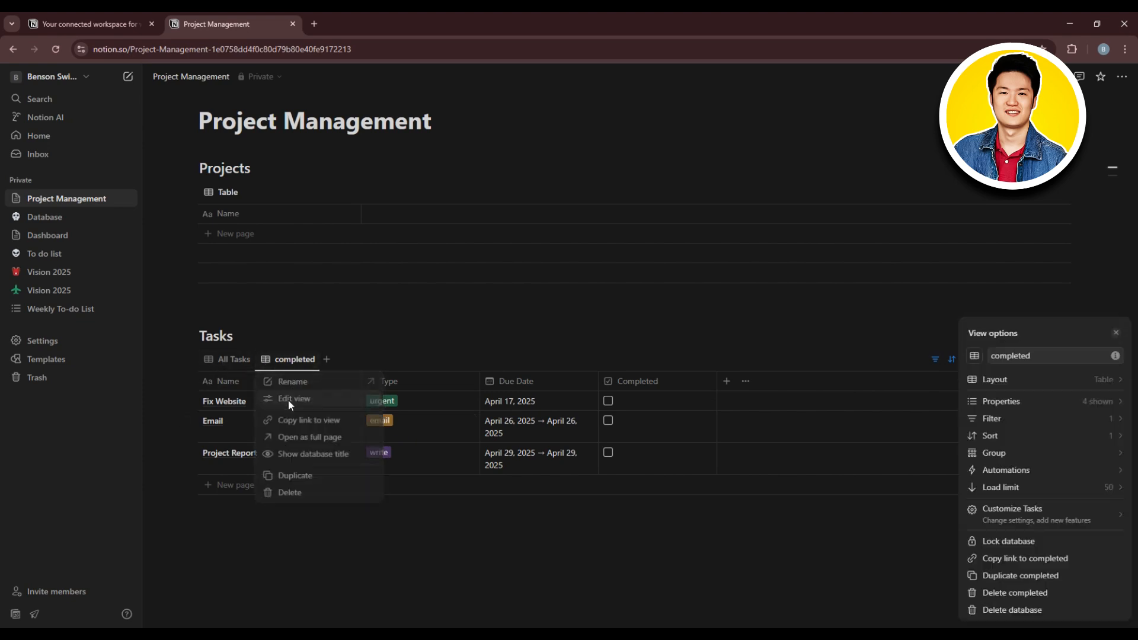
pyautogui.click(975, 357)
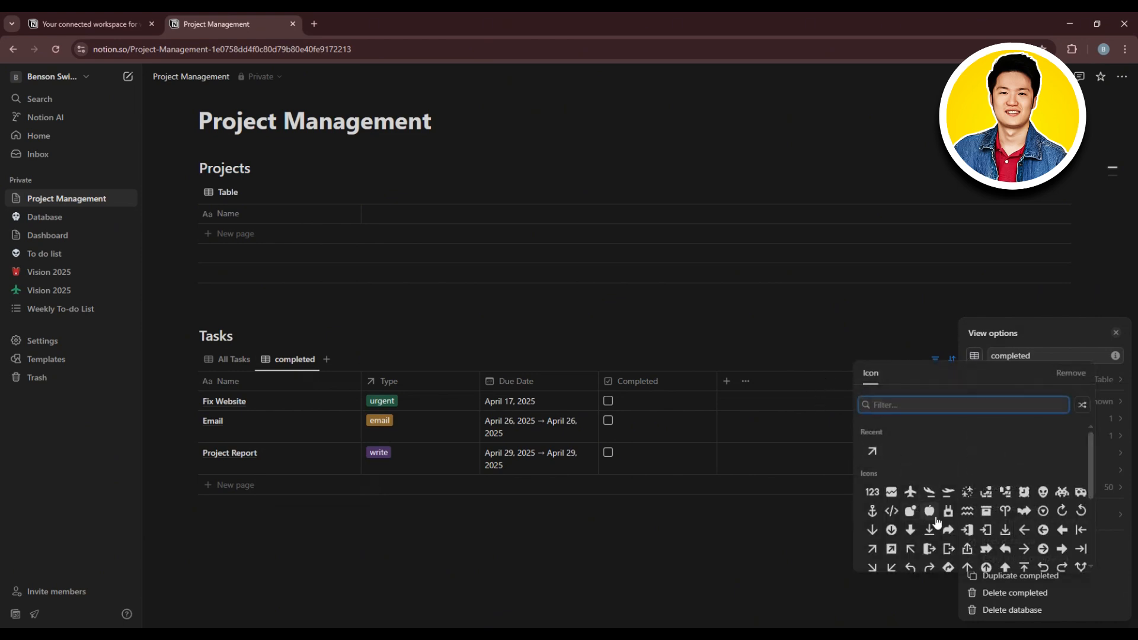
pyautogui.scroll(-1, 948, 544)
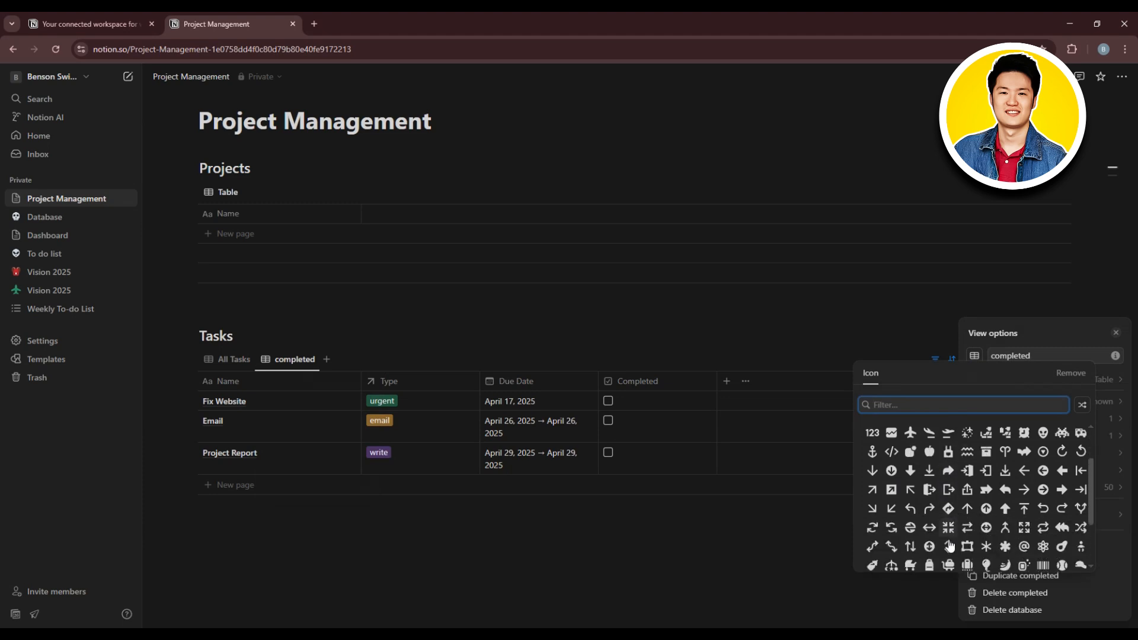
pyautogui.scroll(-5, 887, 556)
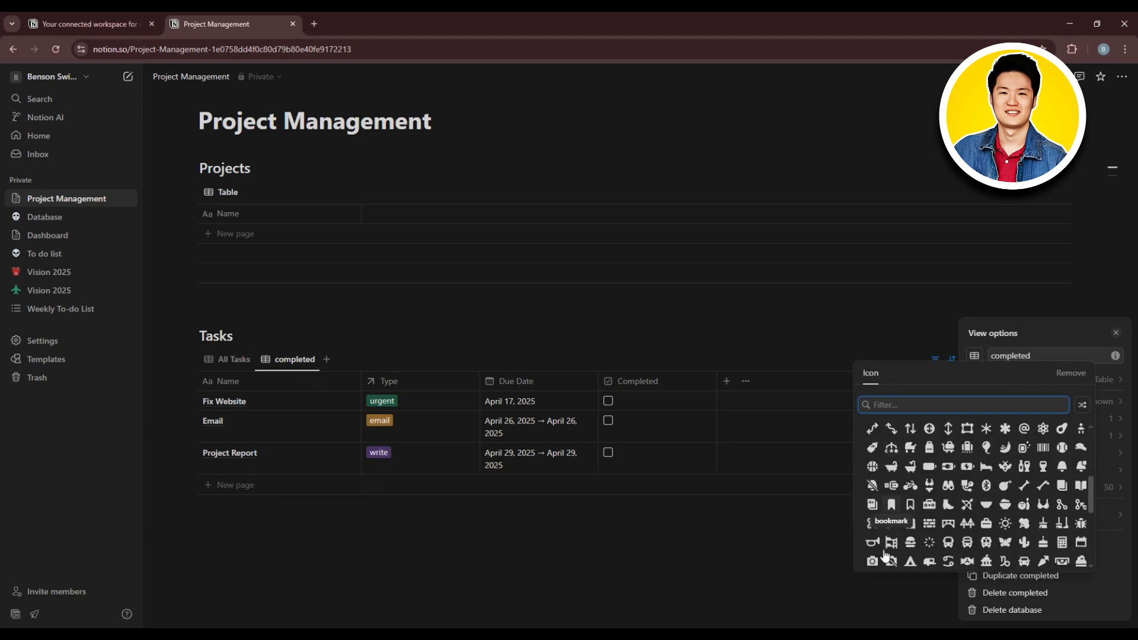
pyautogui.click(1024, 517)
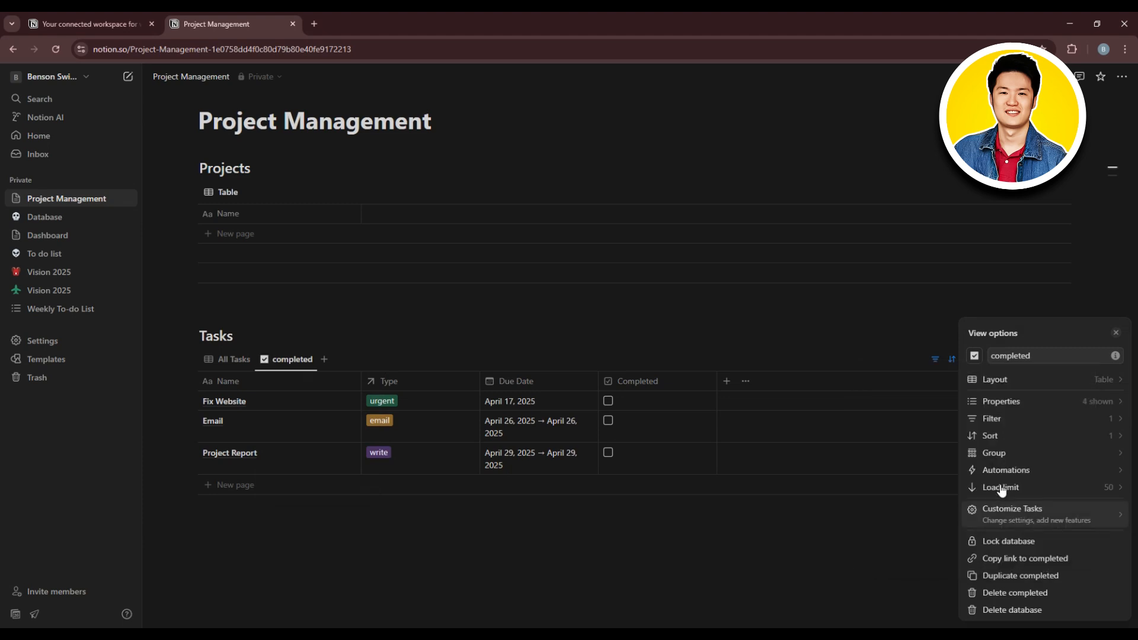
pyautogui.click(943, 320)
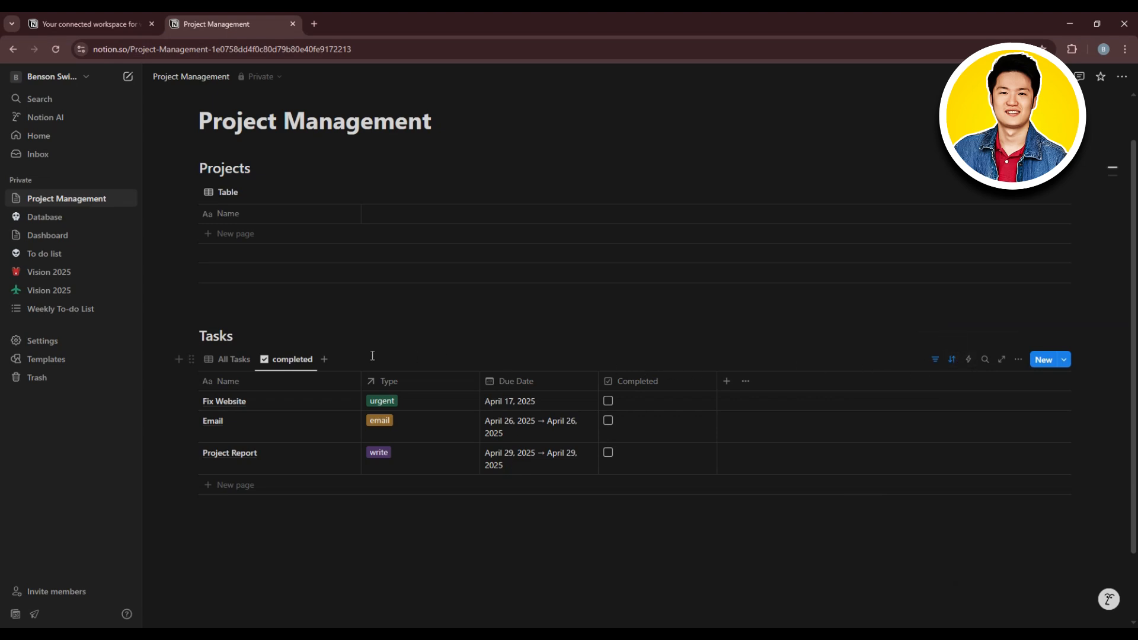
# - Change the completed view's filter so it shows entries whose Completed property is Checked
pyautogui.click(299, 365)
pyautogui.click(297, 364)
pyautogui.click(495, 333)
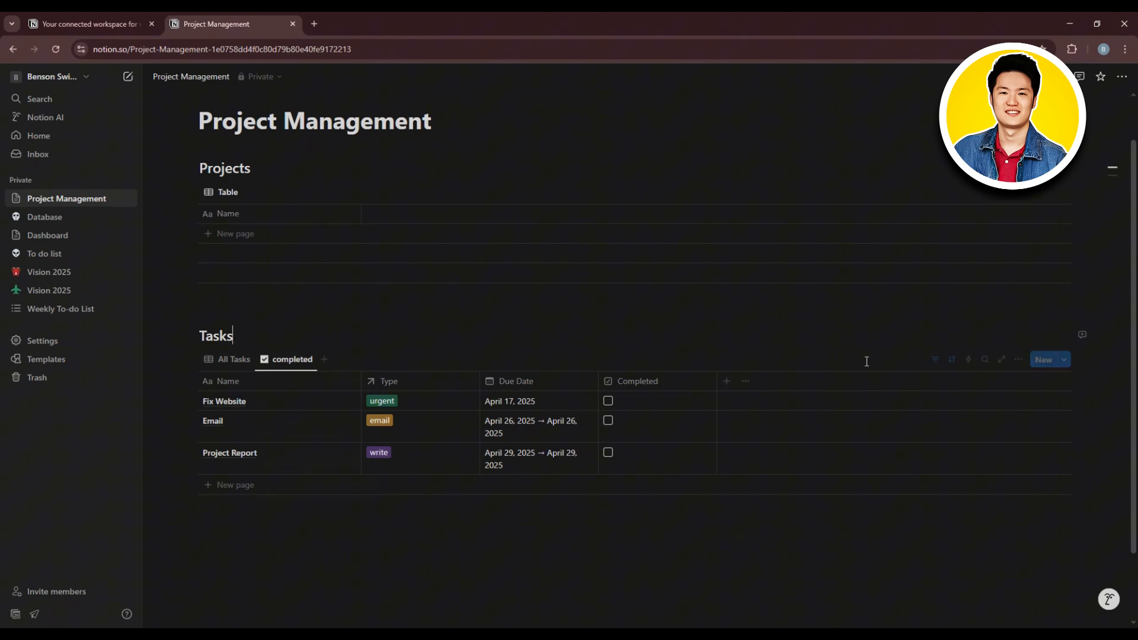
pyautogui.click(952, 360)
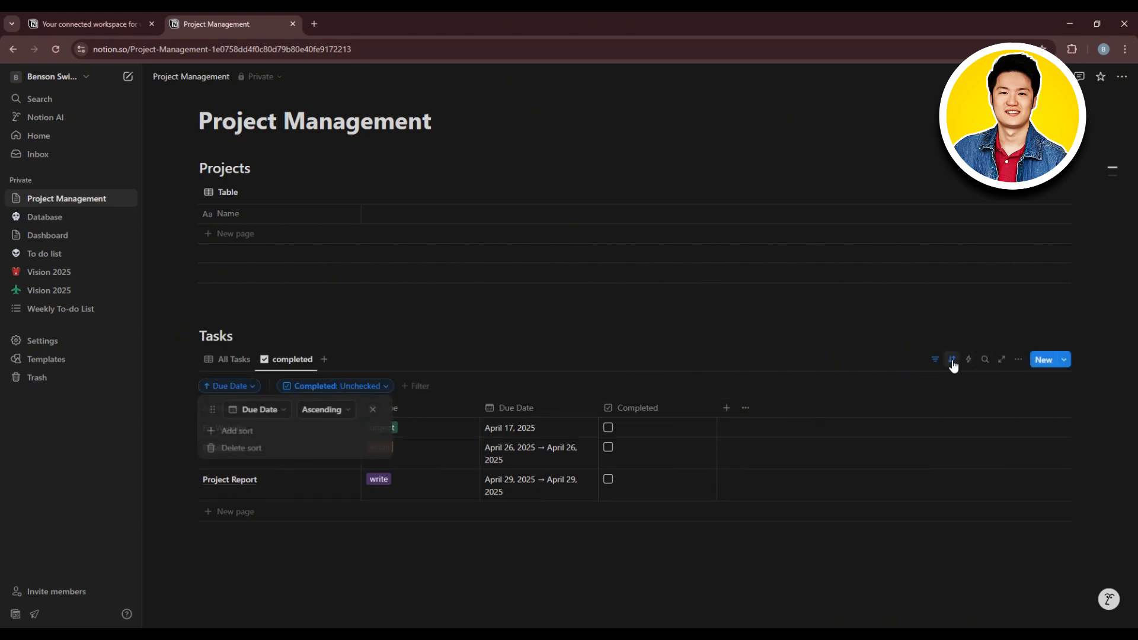
pyautogui.click(524, 353)
pyautogui.click(376, 389)
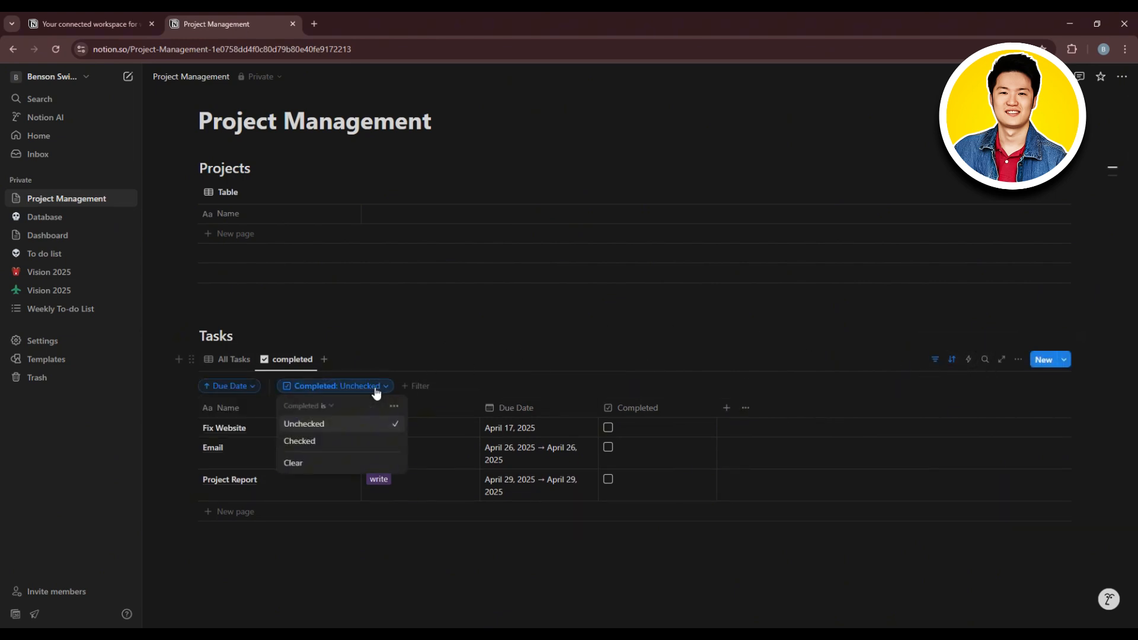
pyautogui.click(305, 442)
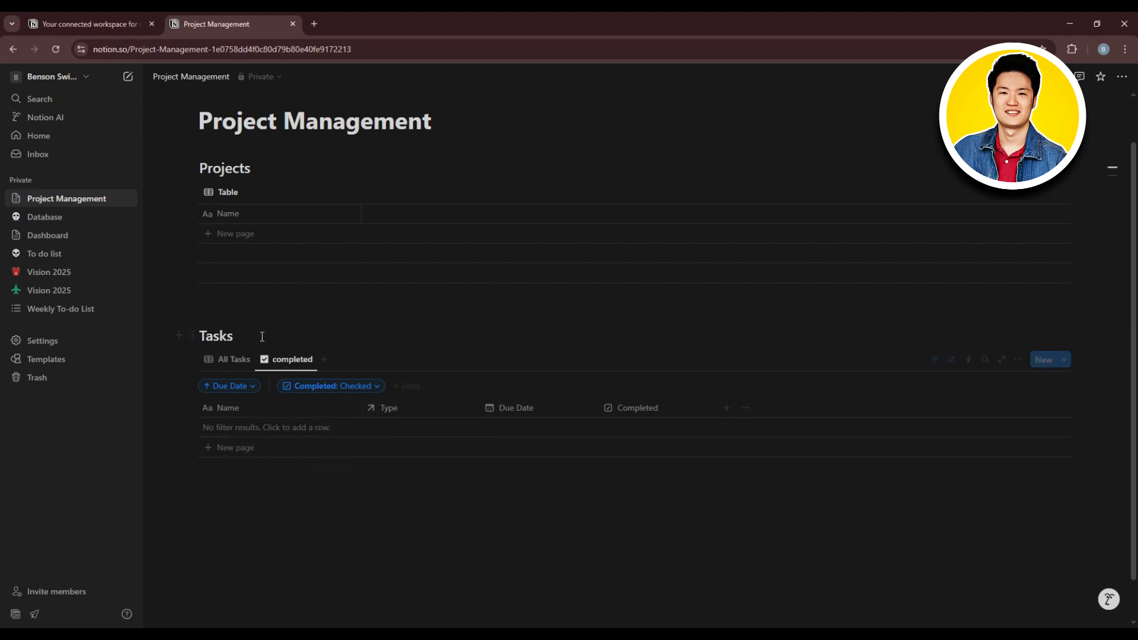
# - Mark Fix Website, Email and Project Report as completed in the All Tasks view and check them in the completed view
pyautogui.click(228, 360)
pyautogui.click(188, 401)
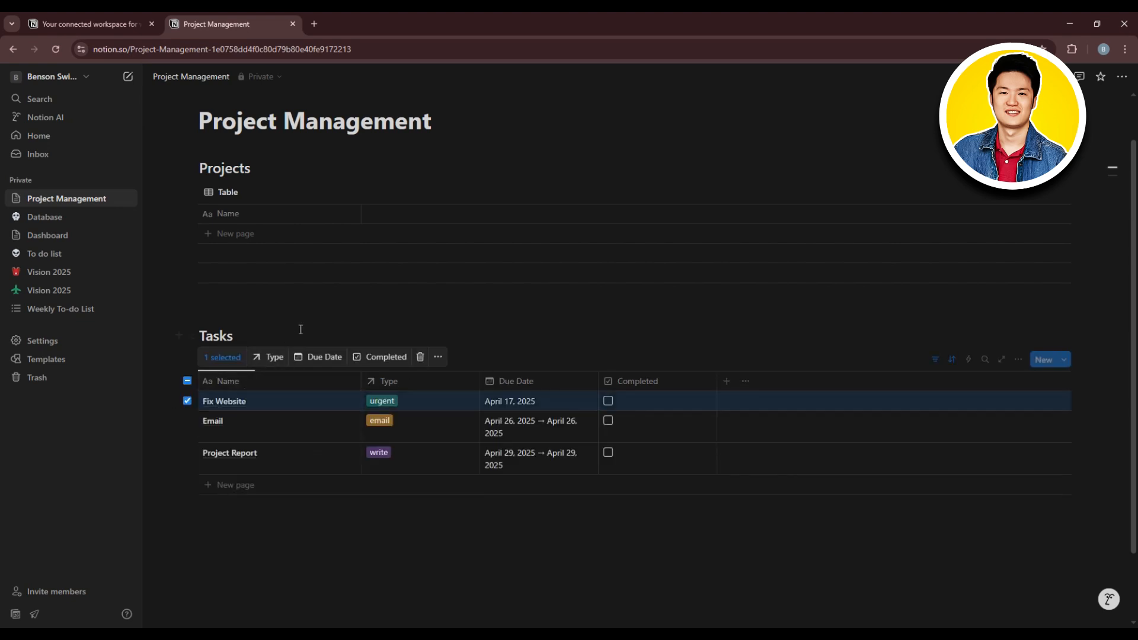
pyautogui.press('Escape')
pyautogui.click(188, 401)
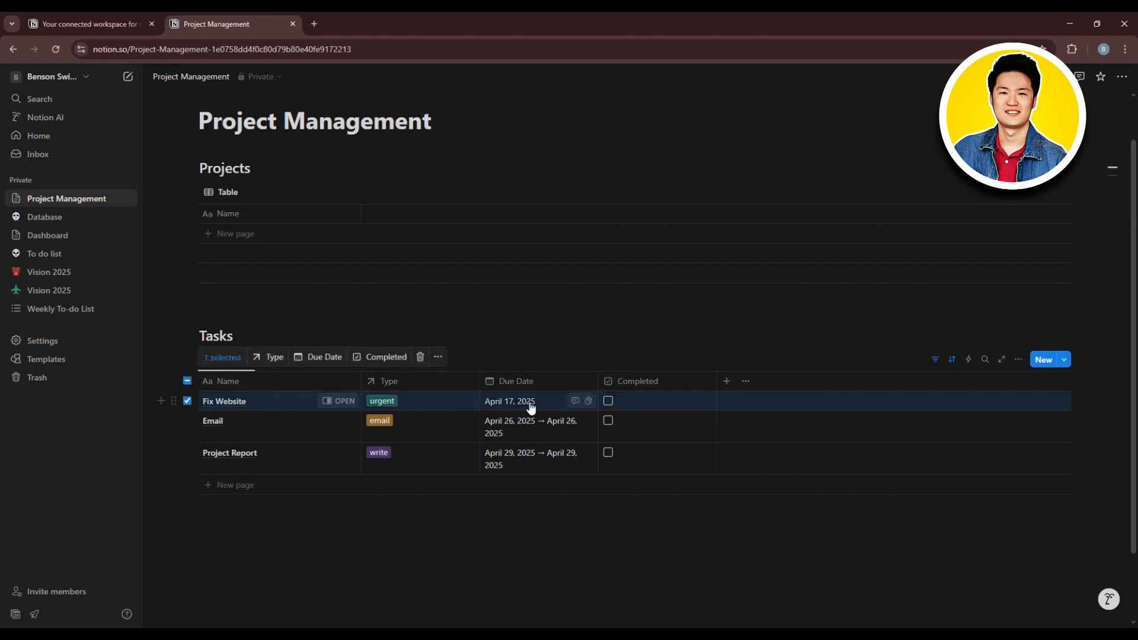
pyautogui.click(608, 402)
pyautogui.click(608, 401)
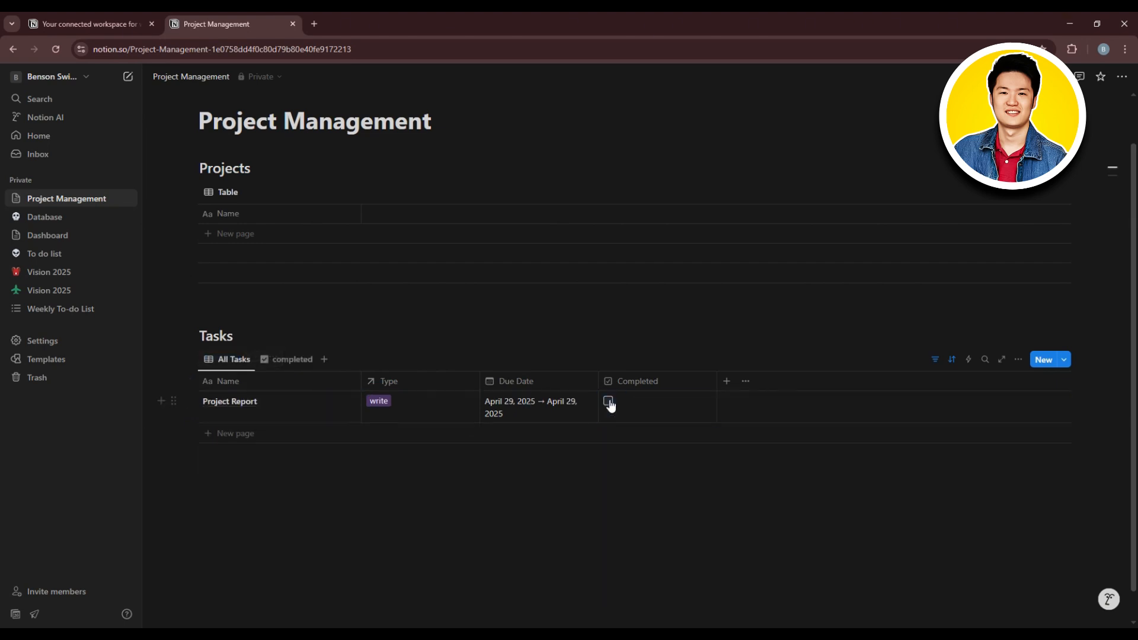
pyautogui.click(608, 402)
pyautogui.click(287, 360)
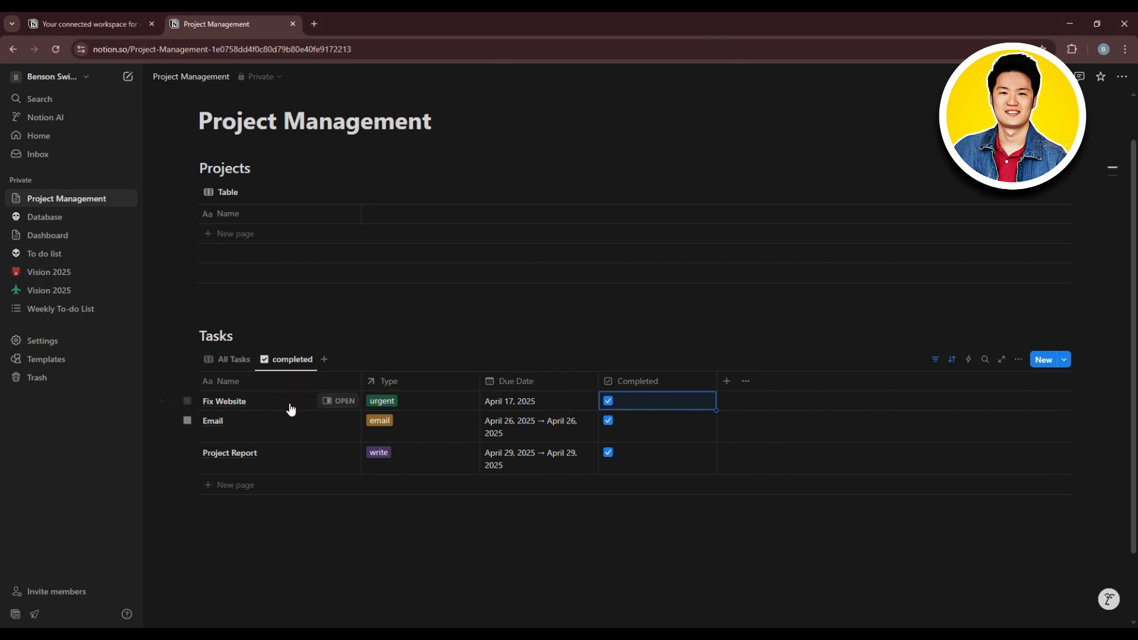
# - Unmark all three tasks in the completed view and return to the All Tasks view
pyautogui.click(607, 402)
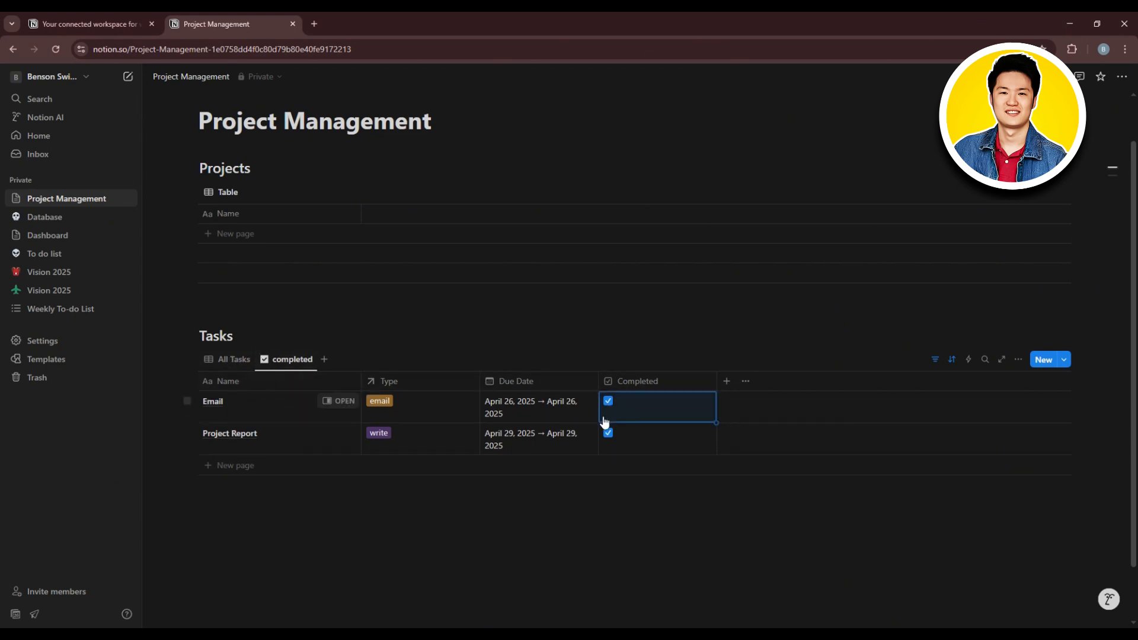
pyautogui.click(608, 401)
pyautogui.click(609, 401)
pyautogui.click(237, 360)
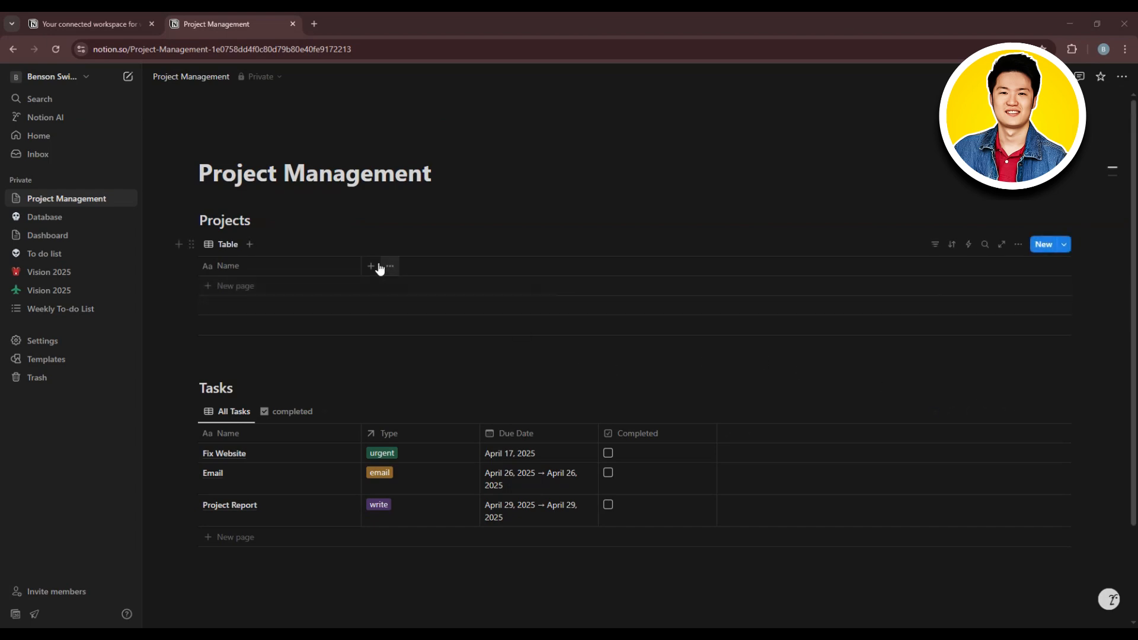
# - Add a Date property and a Status property to the Projects database, keeping their default names
pyautogui.click(371, 266)
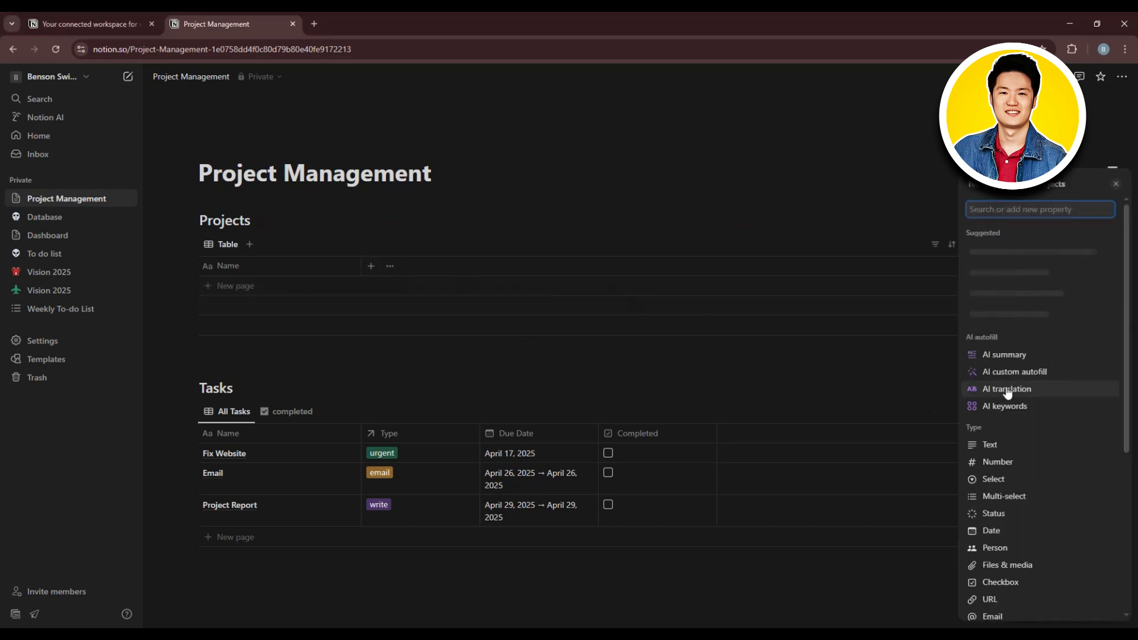
pyautogui.scroll(-2, 1016, 407)
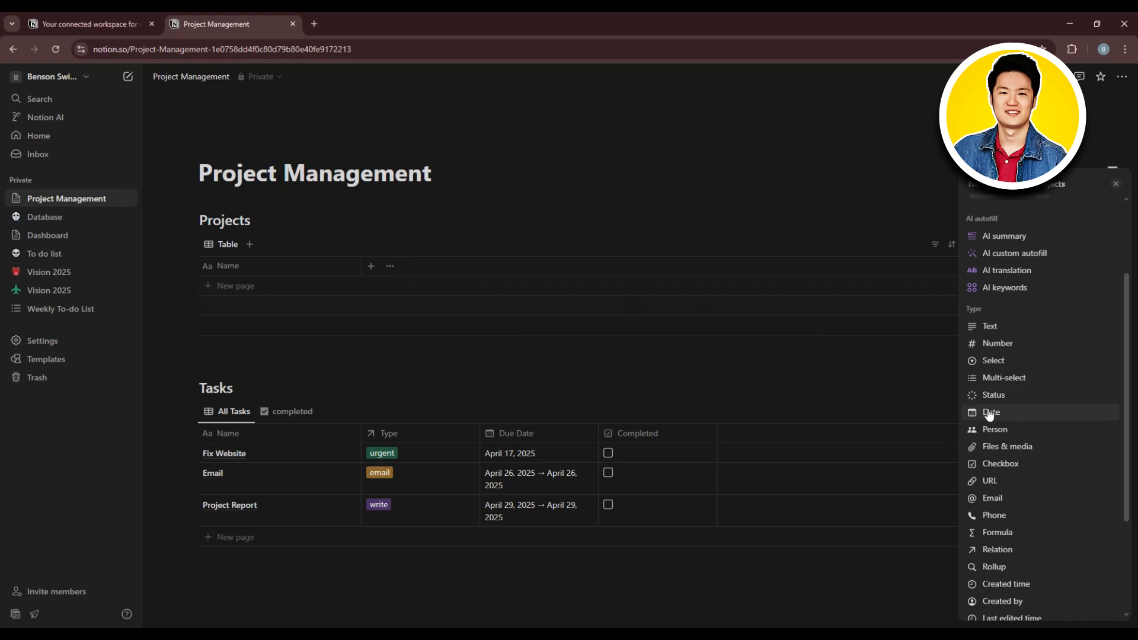
pyautogui.click(1004, 413)
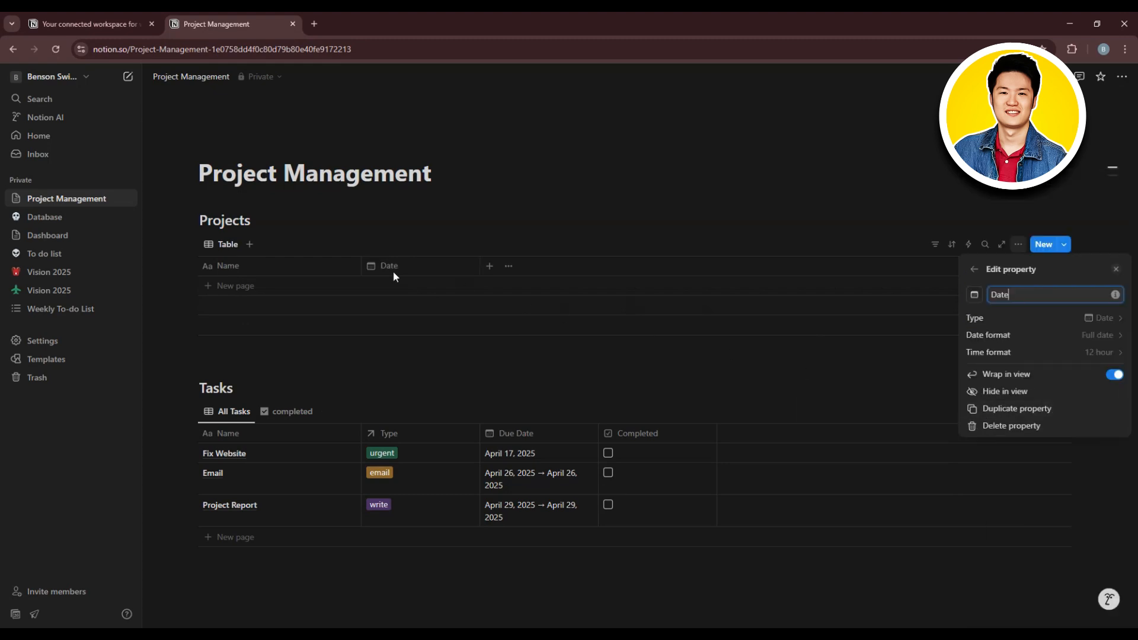
pyautogui.click(494, 265)
pyautogui.click(490, 265)
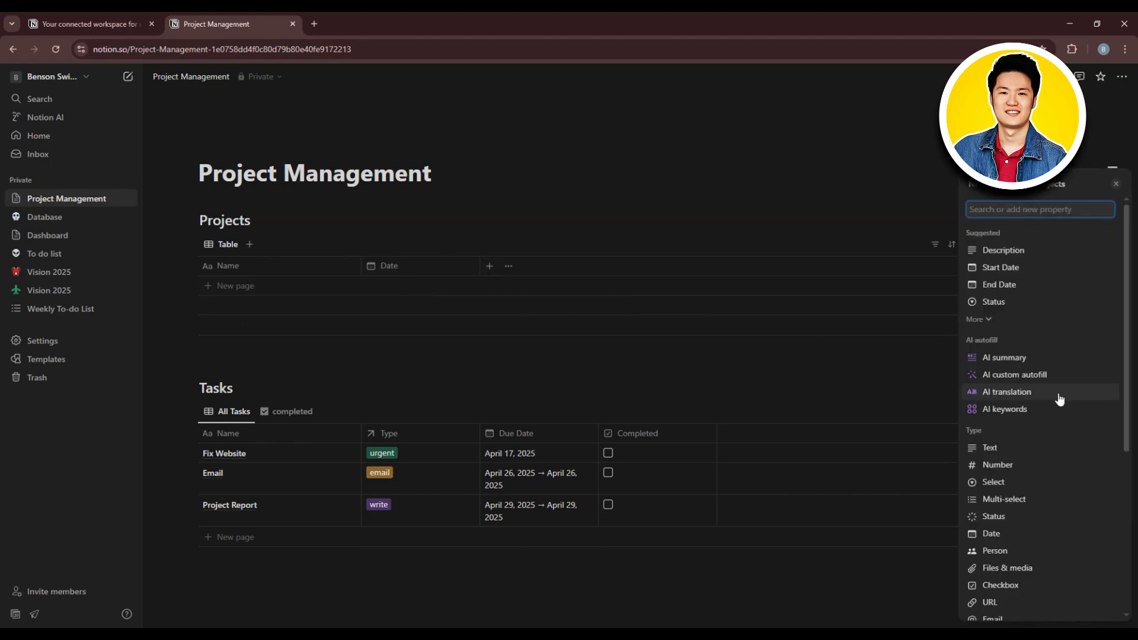
pyautogui.scroll(-1, 1060, 400)
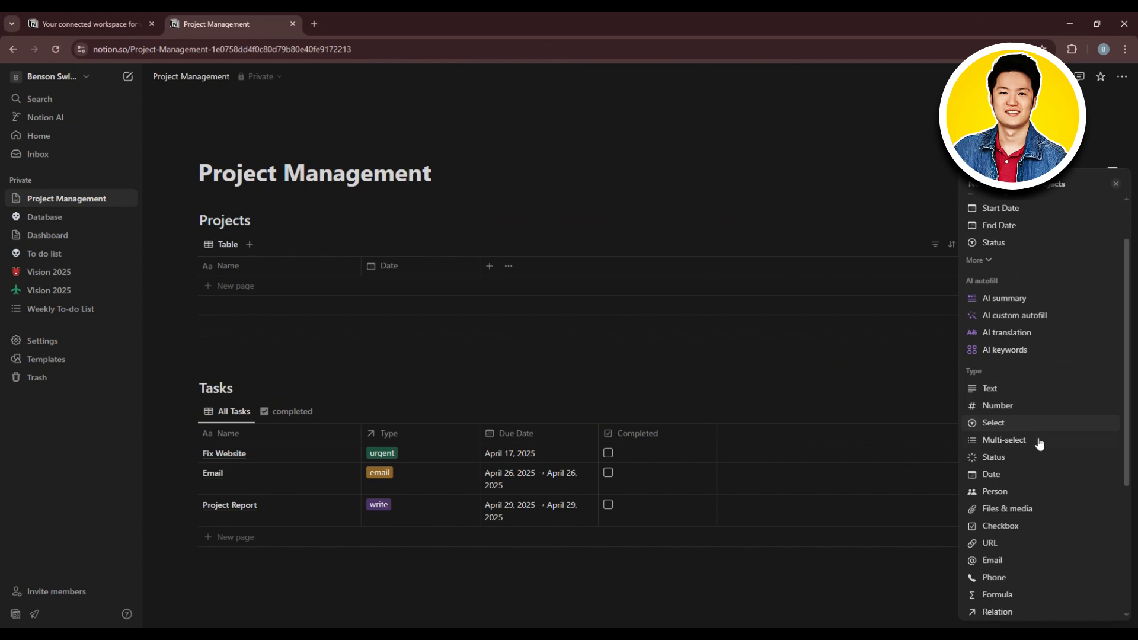
pyautogui.click(990, 458)
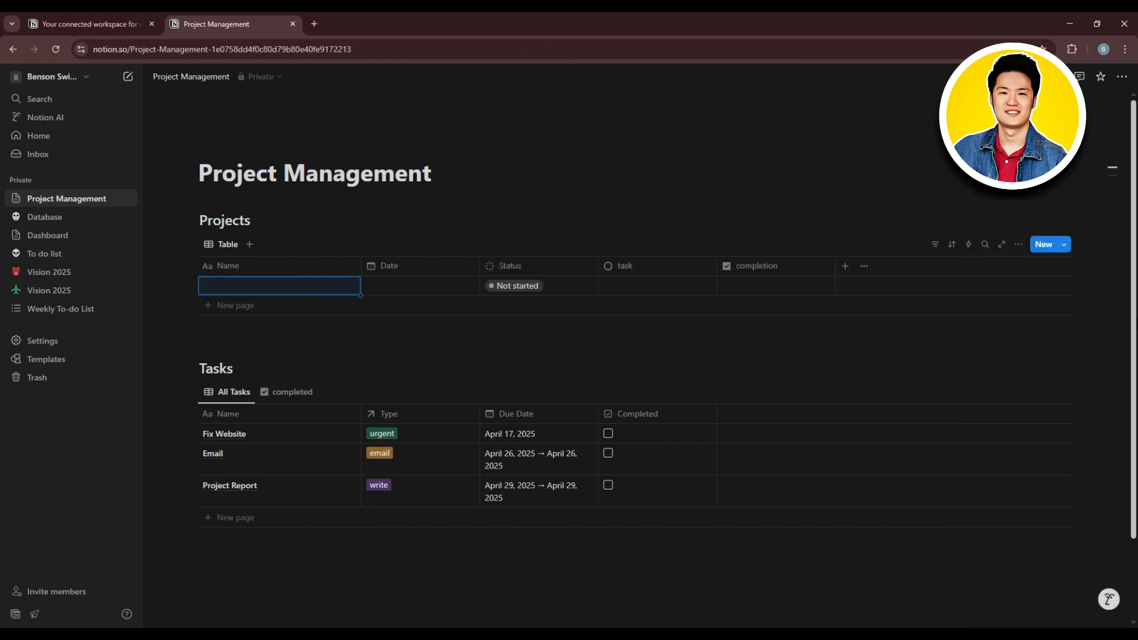